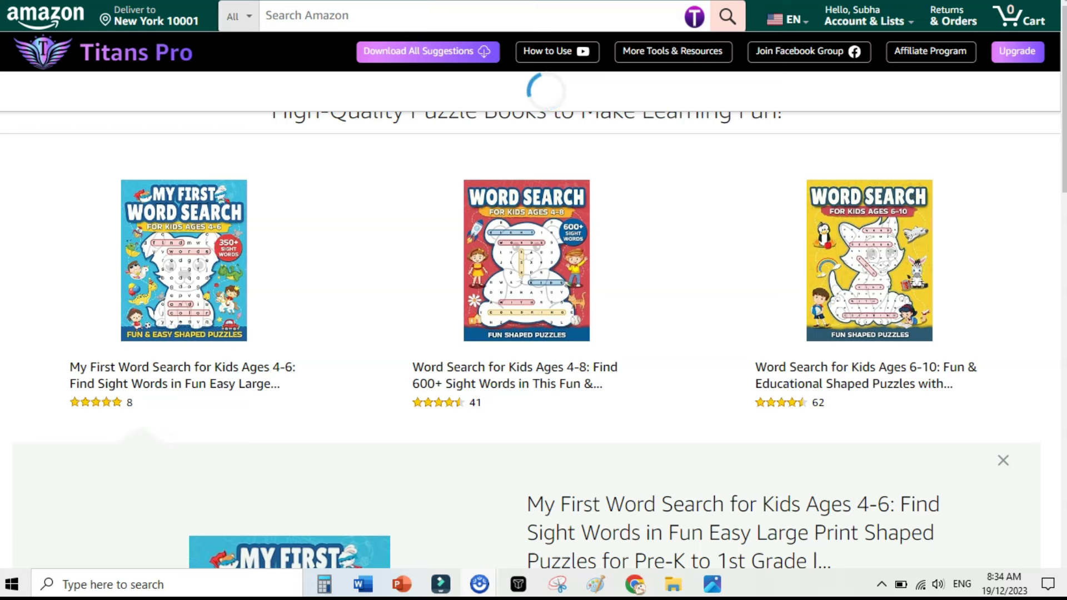
Step: Search Amazon for 'word search book' and run the Titans Pro keyword analysis
click(693, 17)
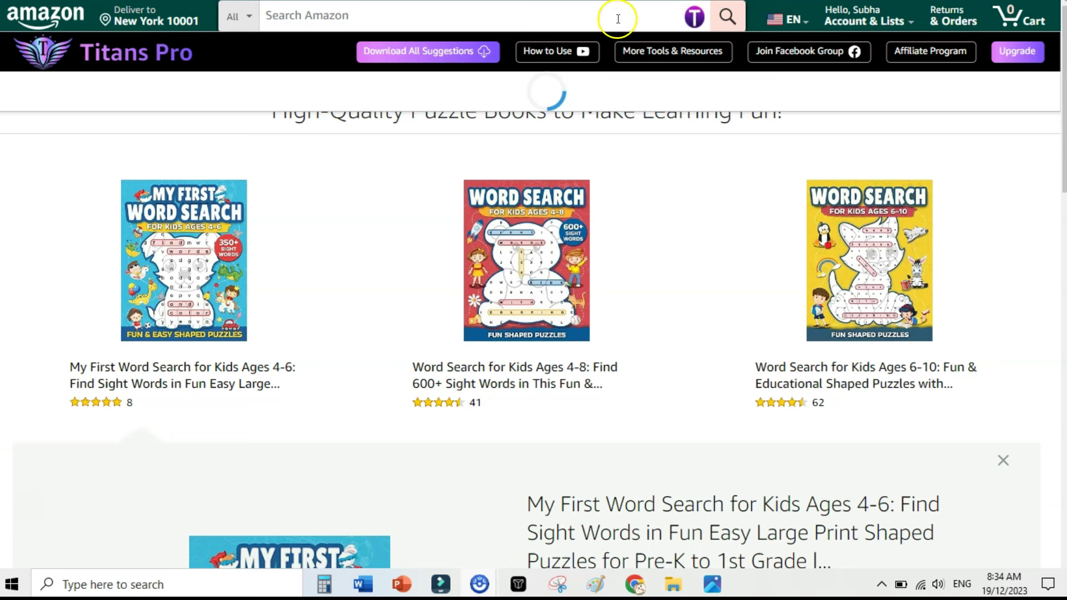
click(555, 17)
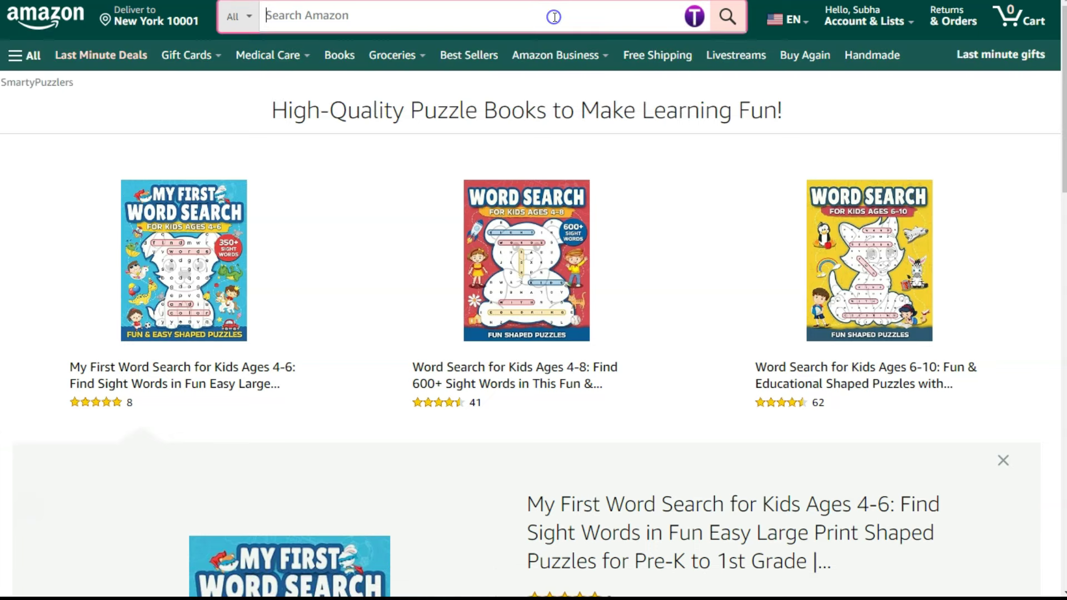
text(word search book)
click(695, 17)
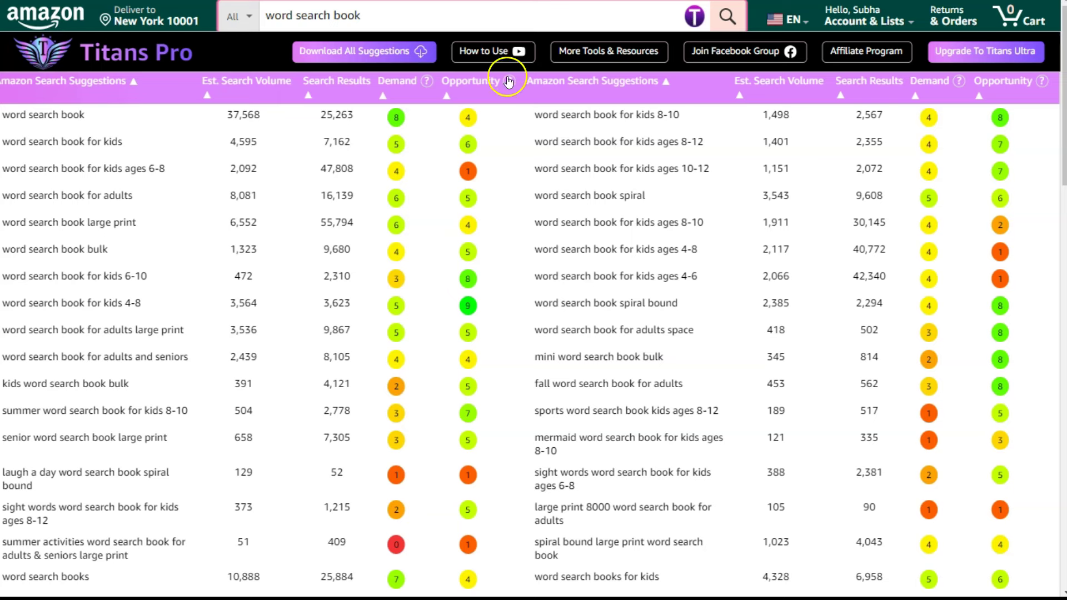
Step: Sort keyword ideas by Opportunity descending and open 'word search book for kids 6-10'
click(507, 82)
click(446, 98)
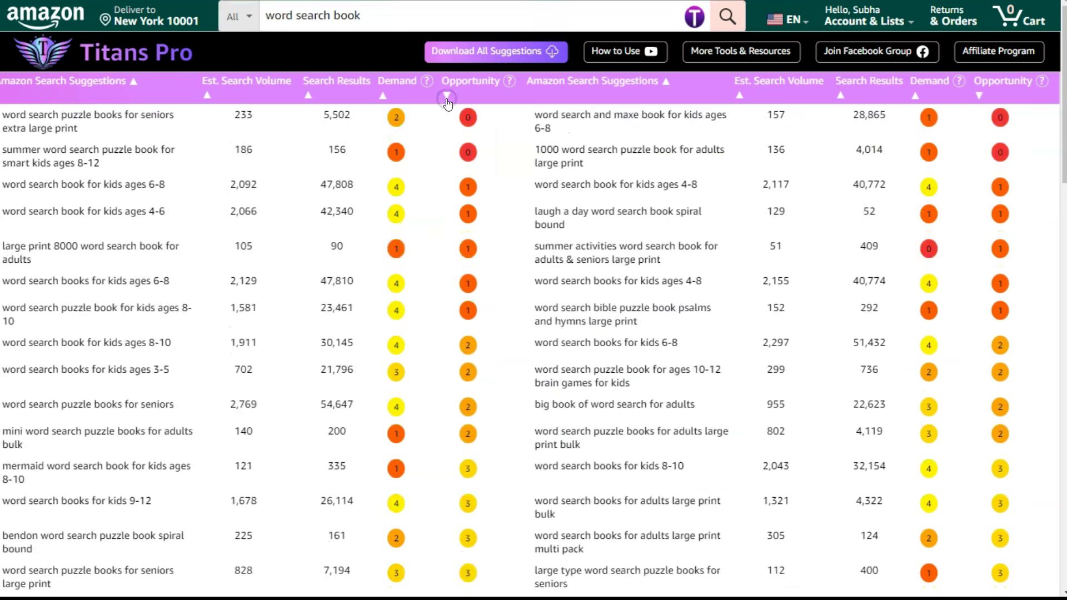
click(447, 99)
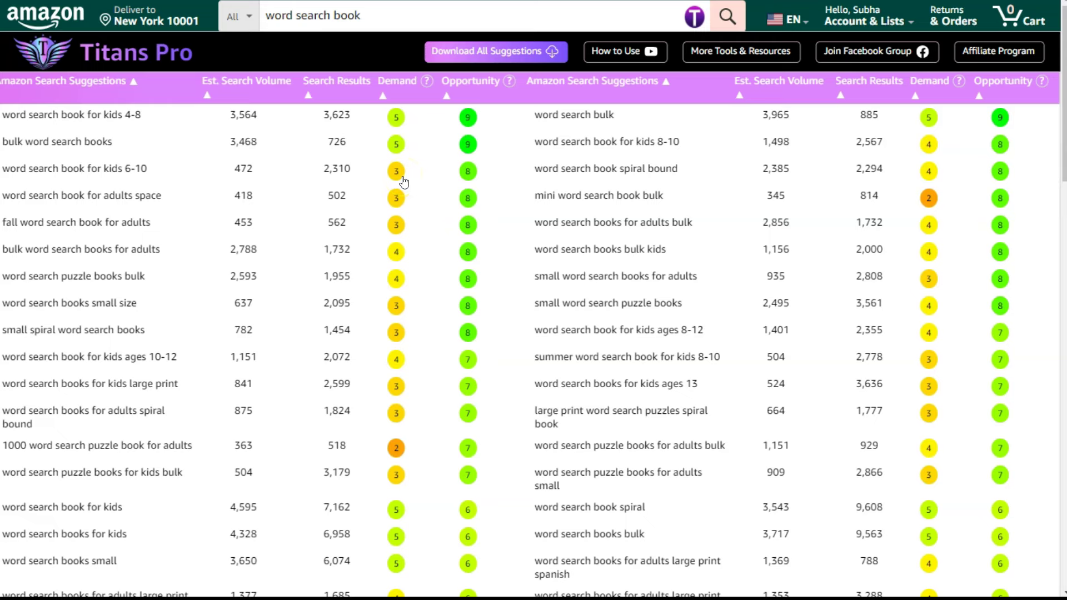
click(130, 168)
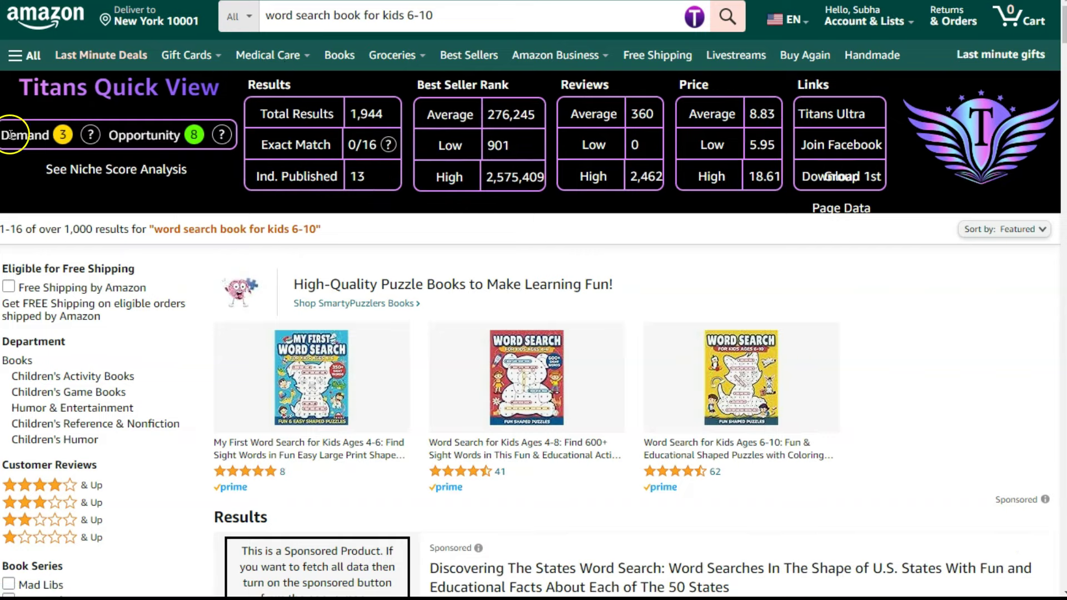
click(90, 134)
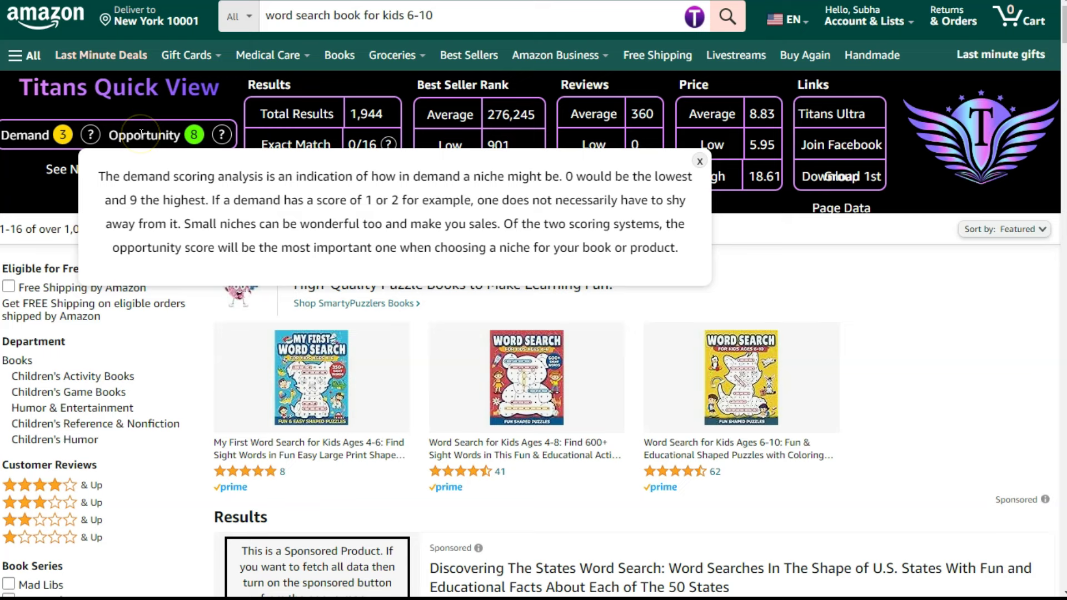
click(700, 161)
click(699, 160)
click(293, 18)
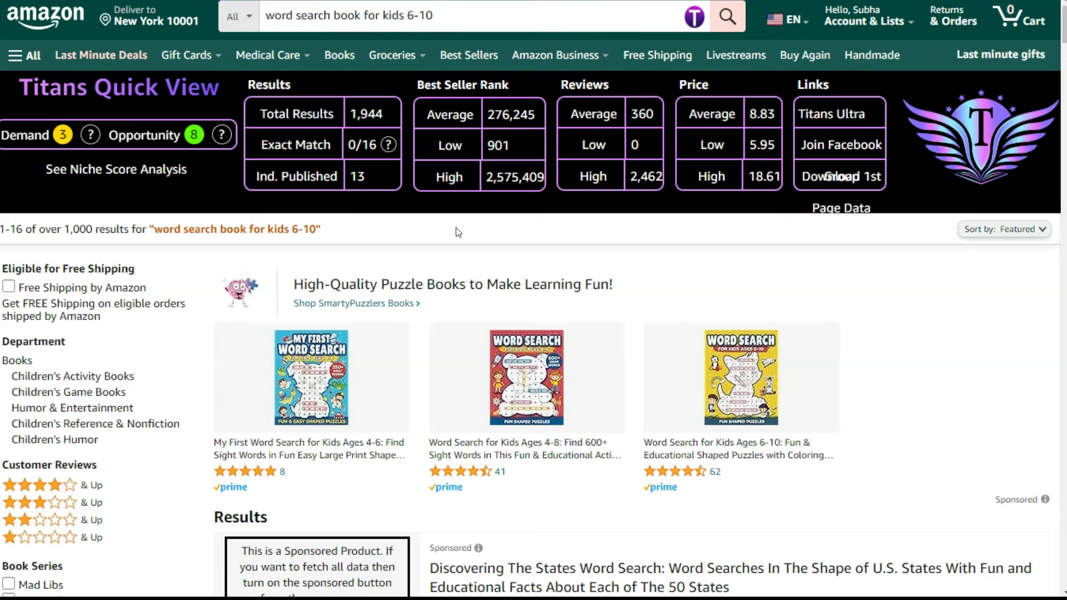
click(405, 263)
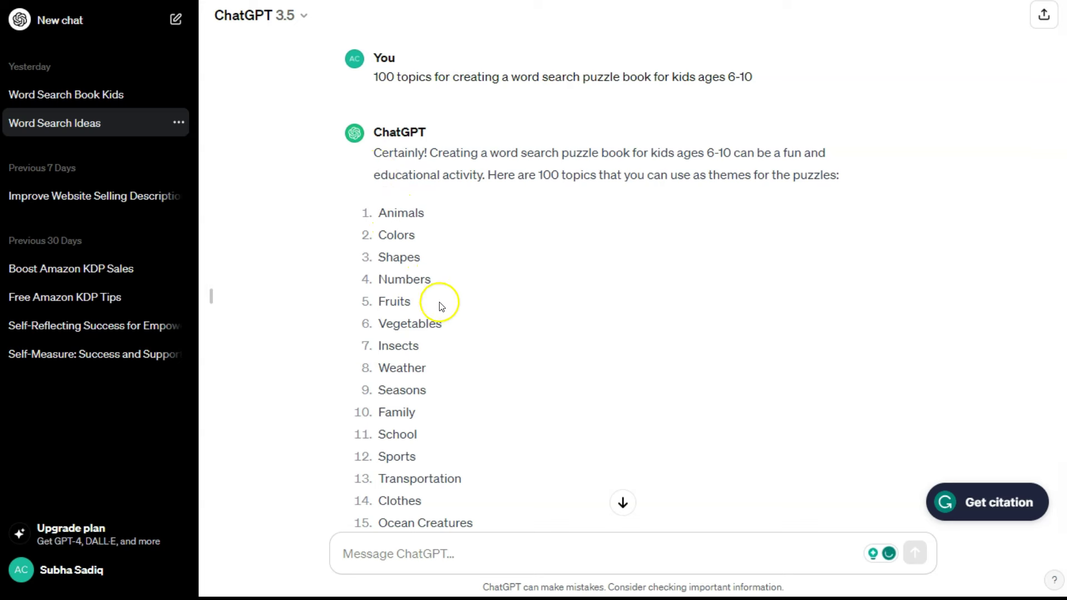
Step: Scroll through the 100 word search topic ideas in the Word Search Ideas chat
scroll(1063, 25, down, 20)
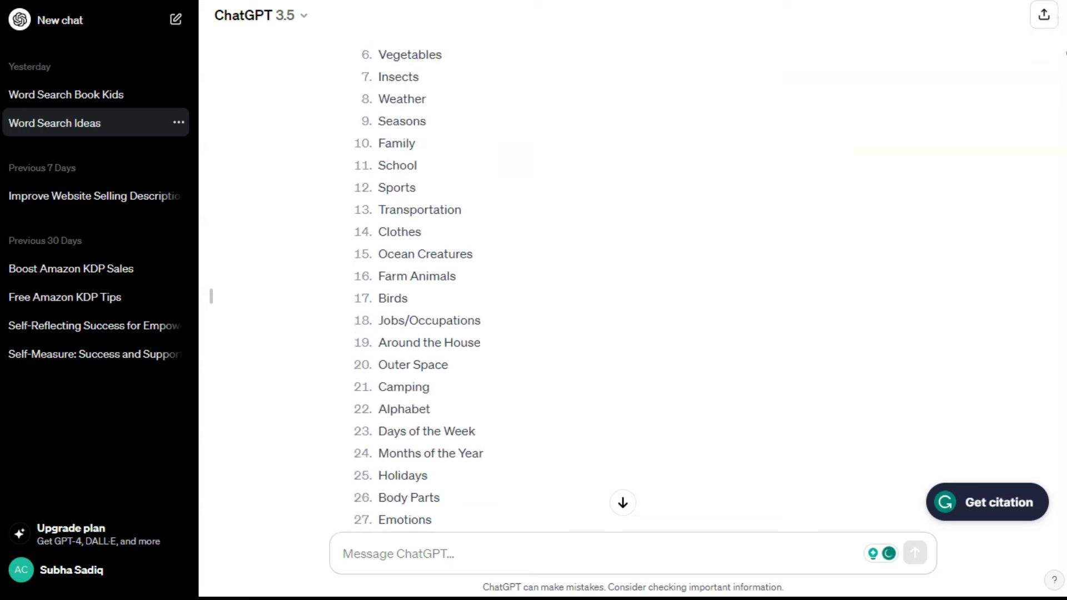
scroll(1062, 50, up, 12)
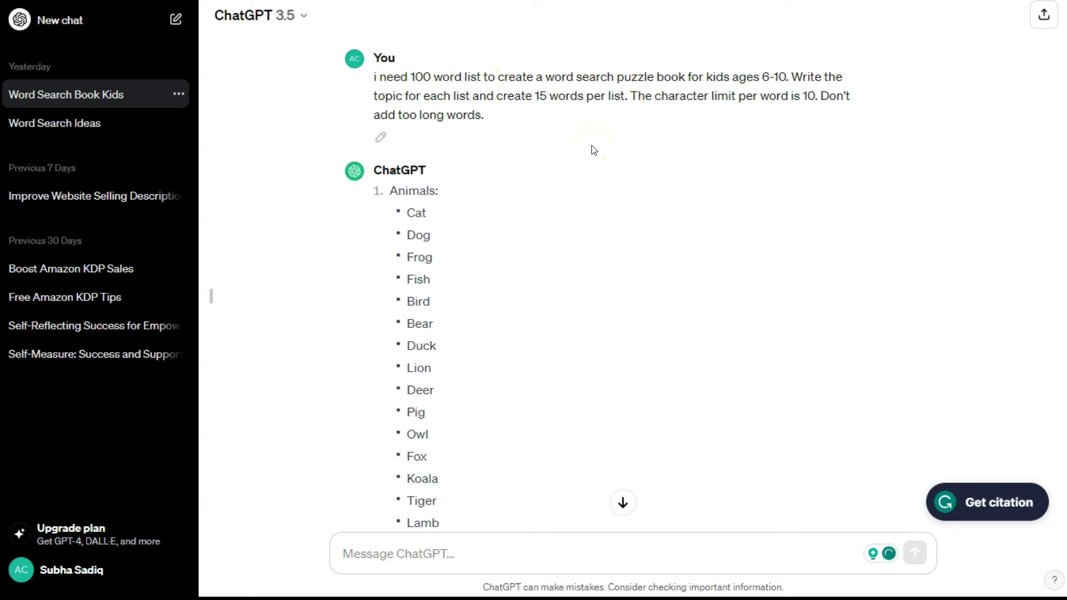
Step: Send 'animals' to ChatGPT and select the 15 returned words, Dog through Parrot
click(583, 162)
drag(1064, 4, 1064, 555)
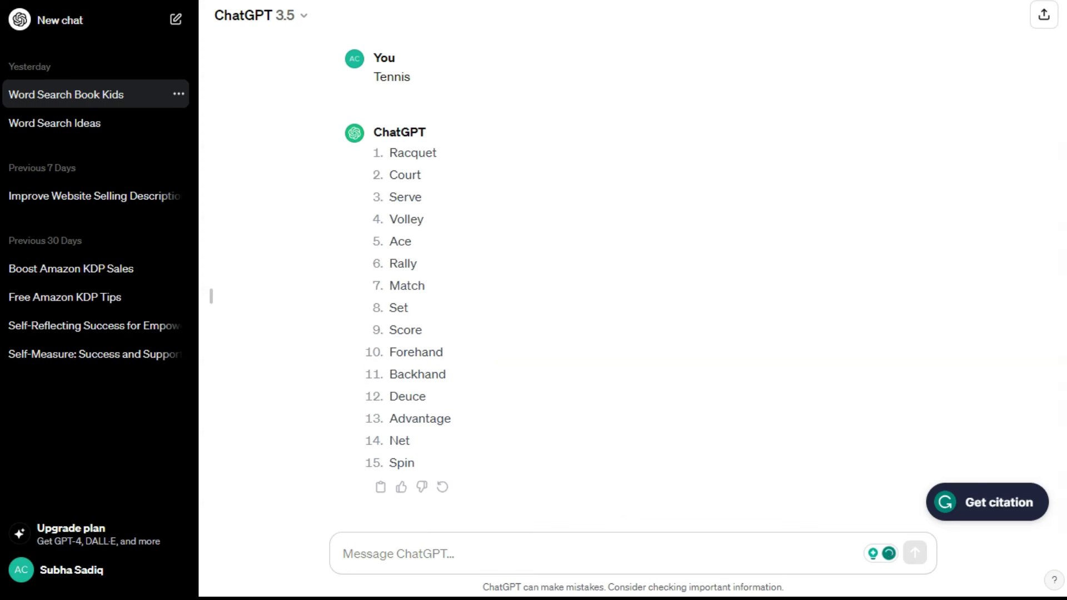
click(471, 554)
text(animals)
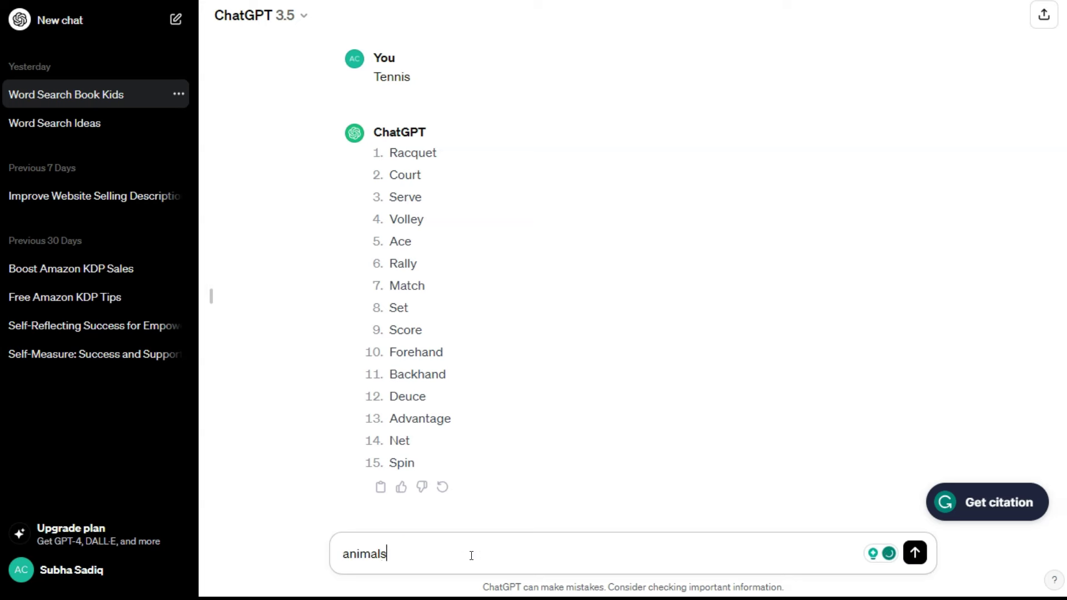
key(Return)
click(467, 556)
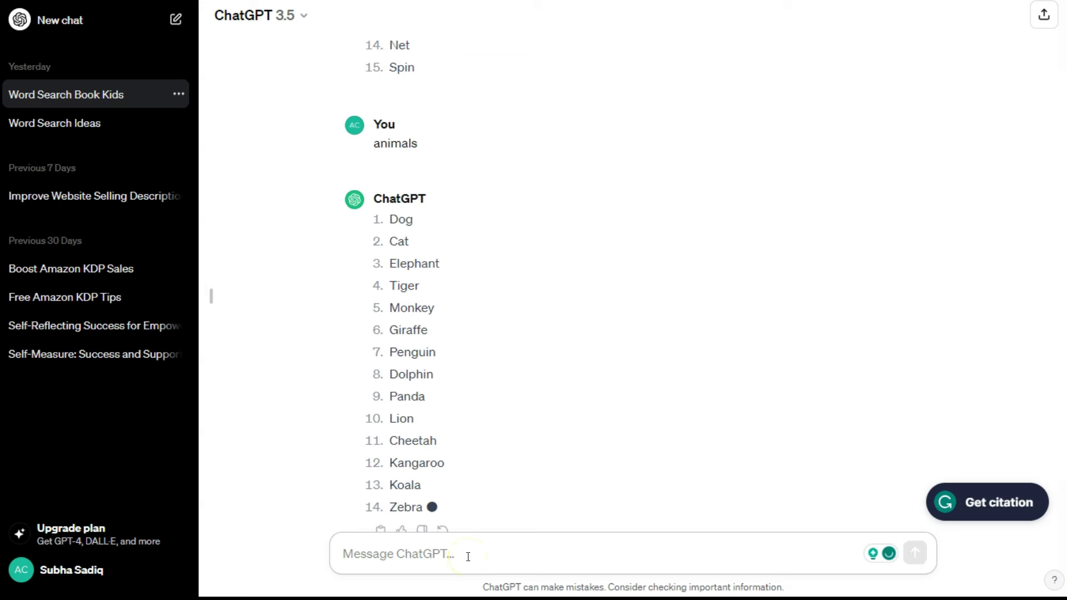
drag(390, 152, 440, 464)
key(ctrl+c)
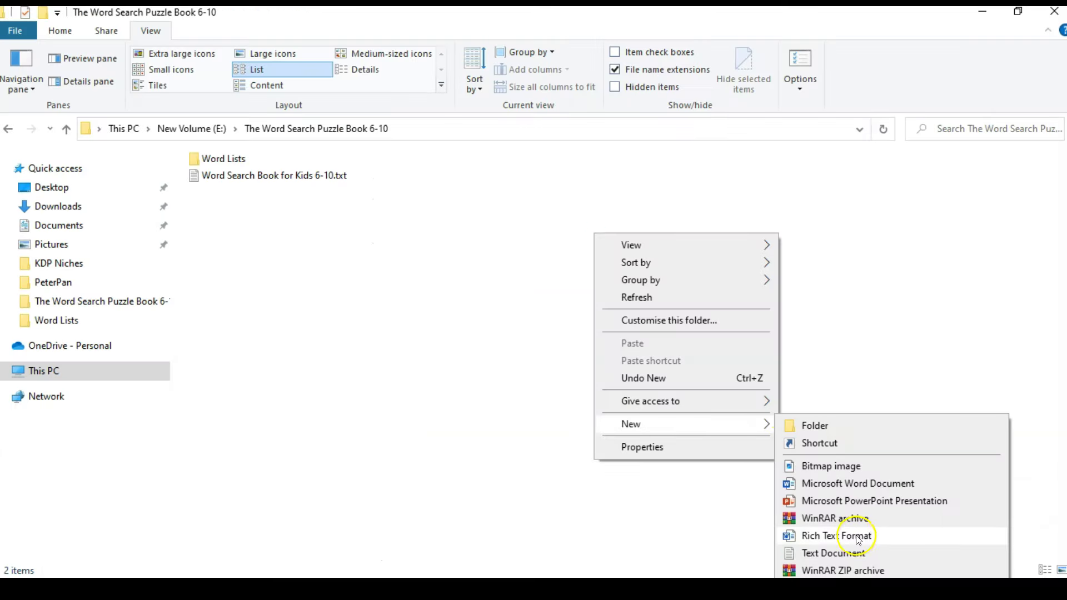
Step: Create a new text file, paste the animal words, and save it as Animals.txt
click(833, 553)
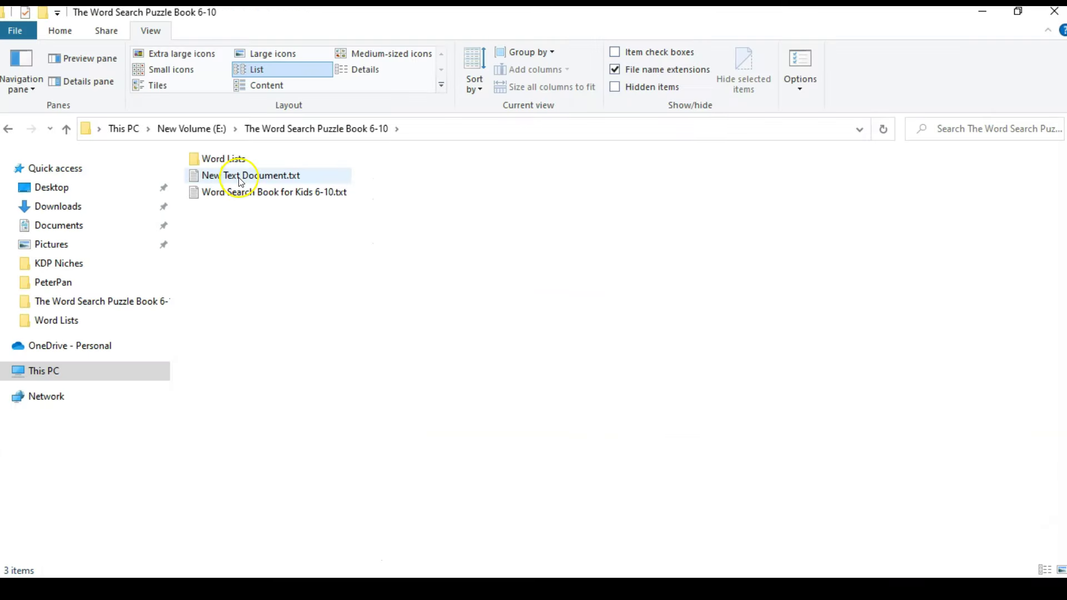
key(Return)
double_click(239, 175)
key(ctrl+v)
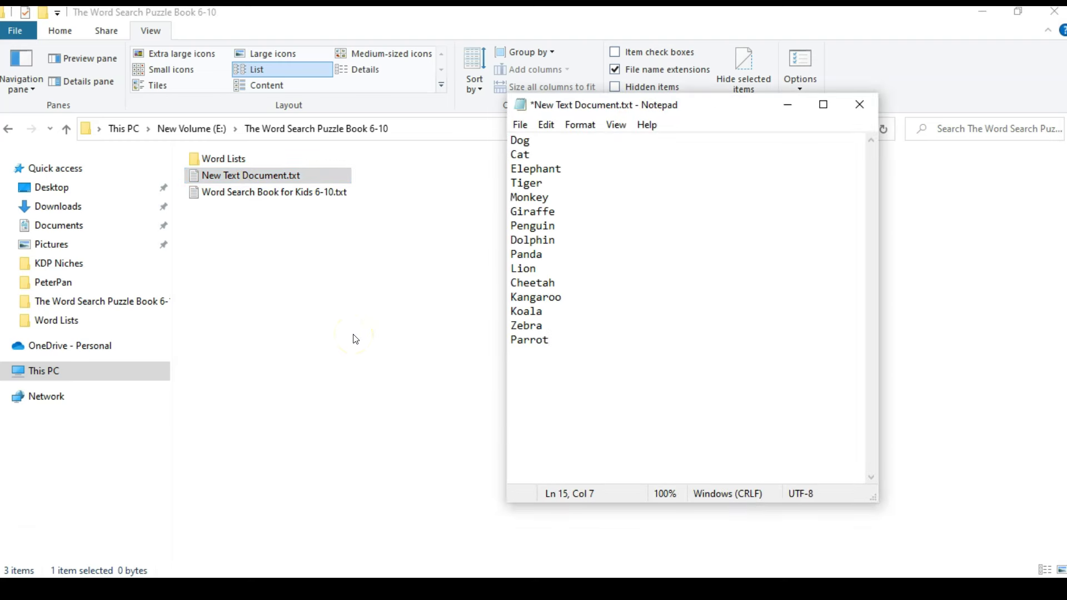
click(520, 126)
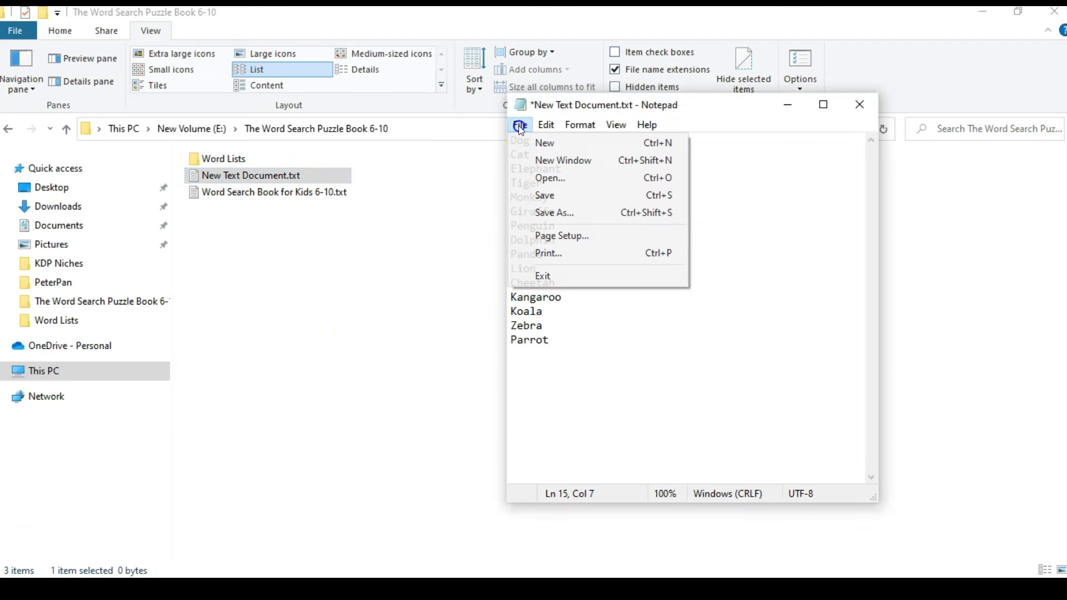
click(555, 211)
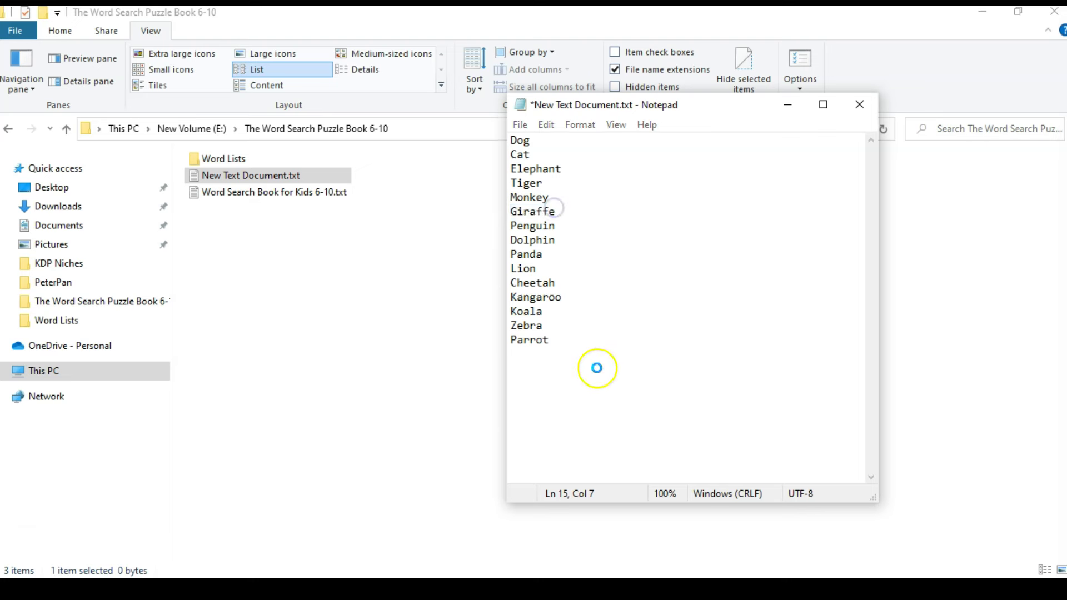
text(Animals)
key(Return)
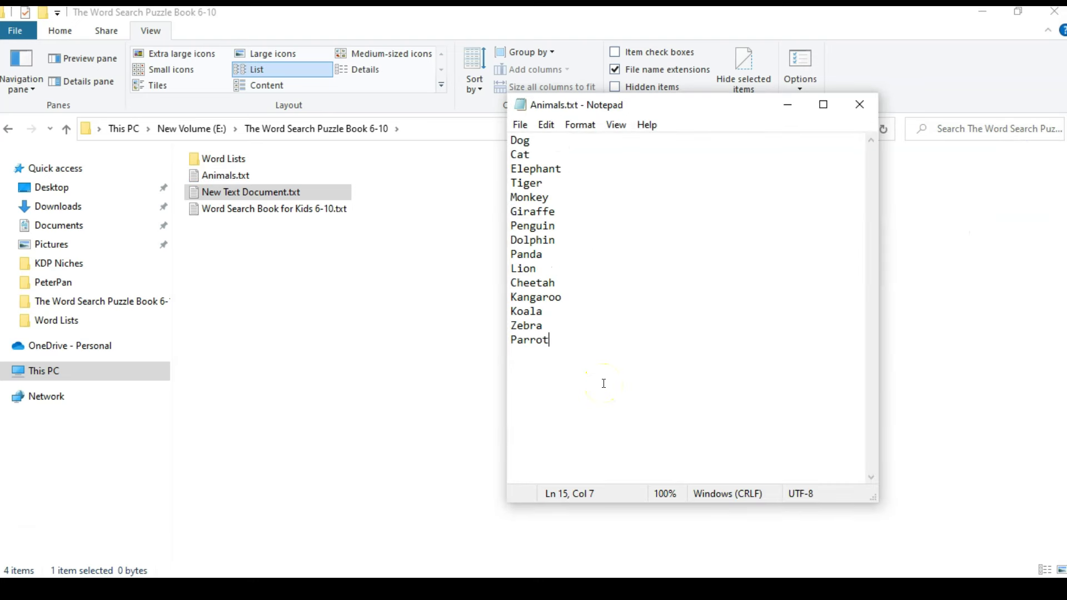
Step: Ask ChatGPT for 'Adventure' and copy the 15 adventure words from its reply
click(511, 560)
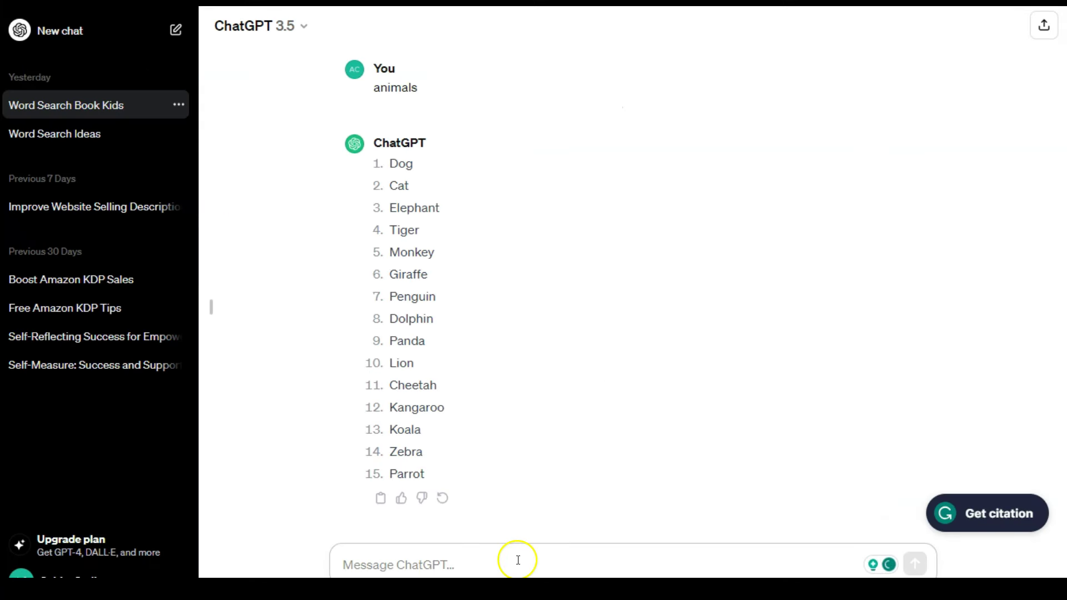
text(Adventure)
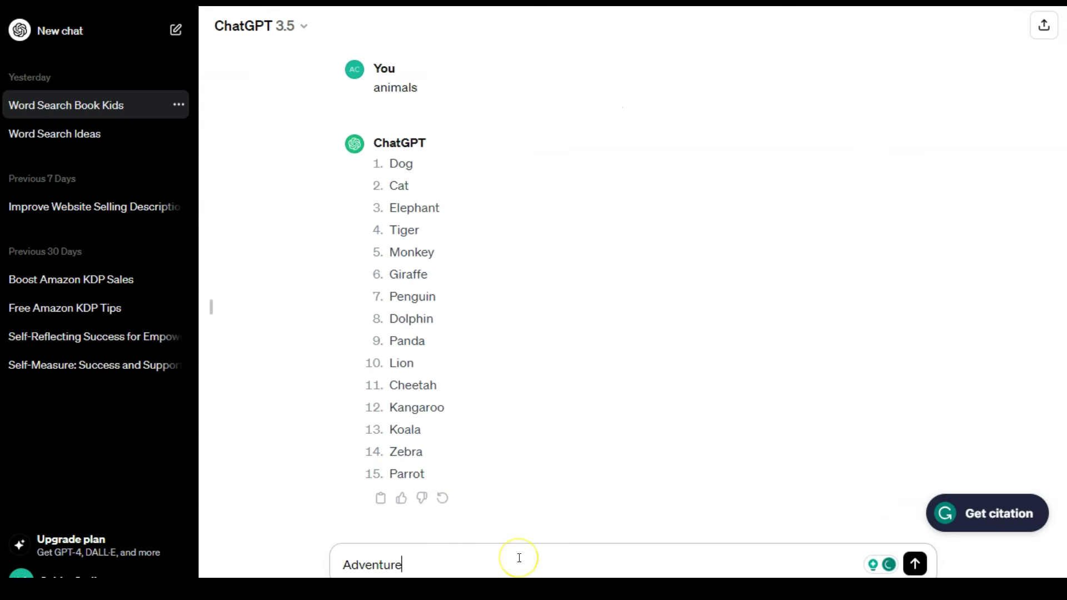
key(Return)
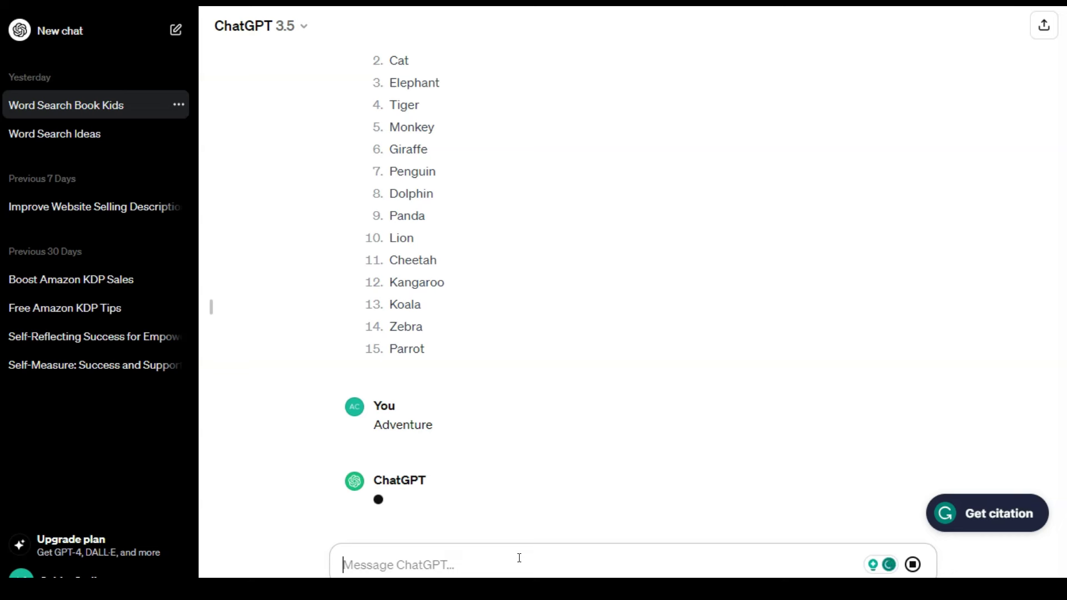
drag(390, 163, 464, 469)
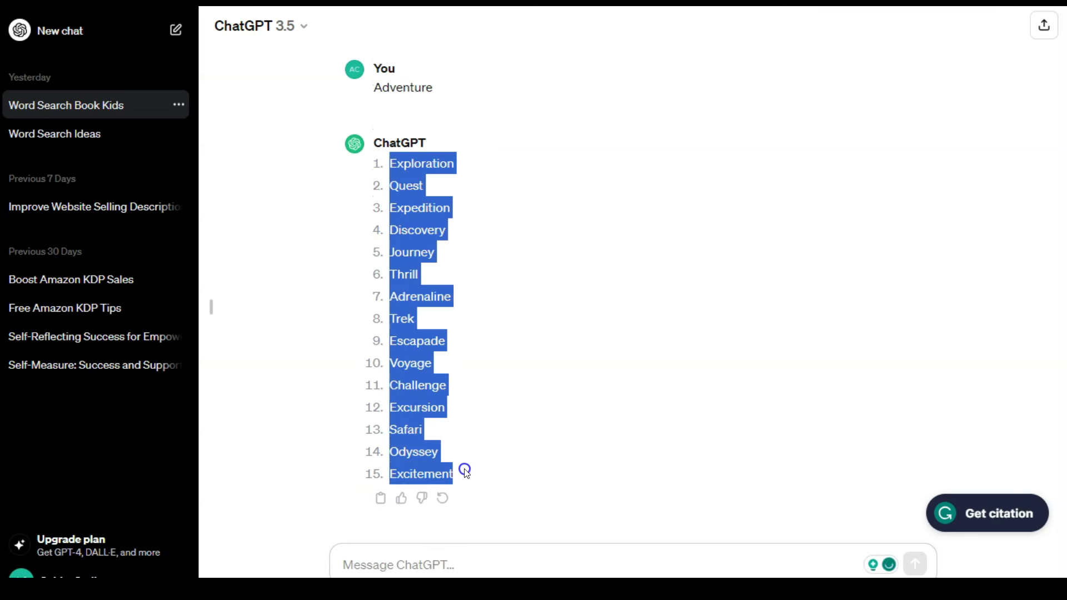
right_click(429, 206)
click(467, 222)
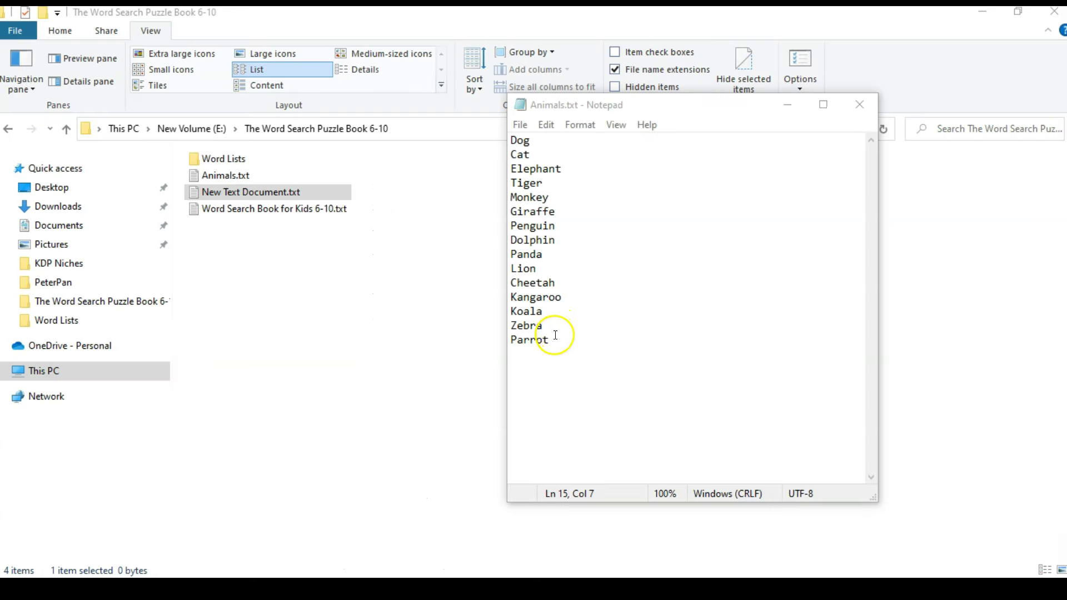
Step: Replace the animal list with the adventure words and save as Adventure.txt
drag(553, 345, 505, 143)
key(ctrl+v)
click(520, 125)
click(549, 208)
text(Adventure)
key(Return)
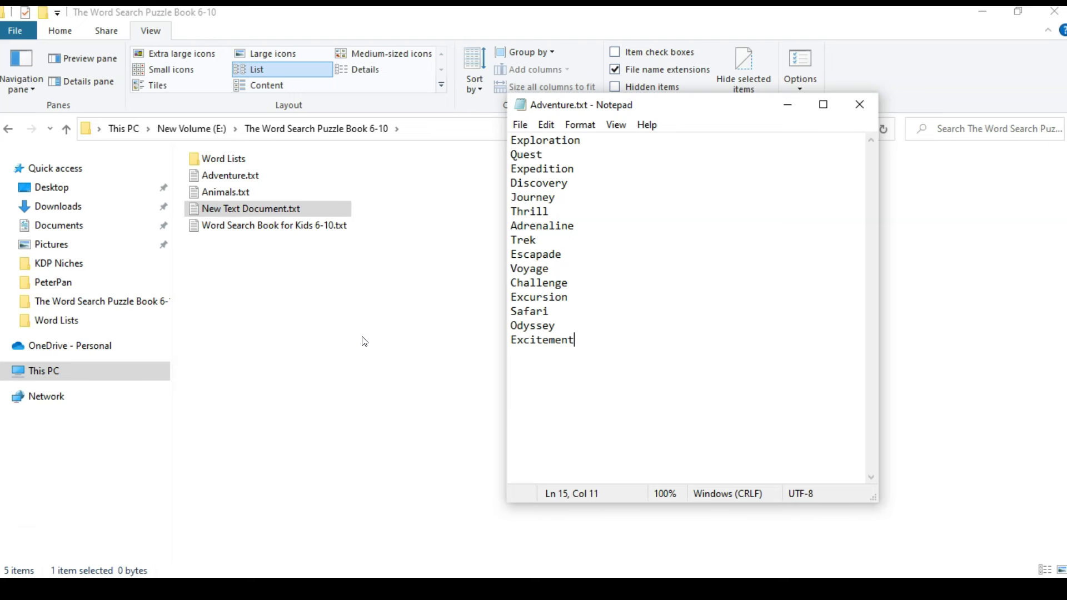
click(344, 319)
Step: Open Word Search Book for Kids 6-10.txt and review its Adventure word list
double_click(273, 226)
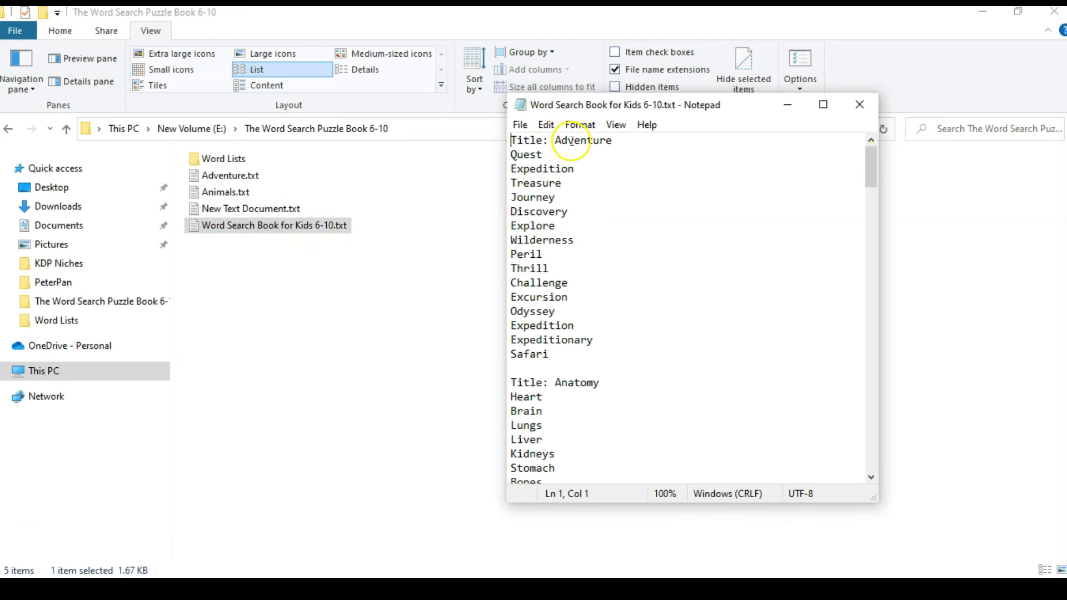
drag(514, 155, 546, 339)
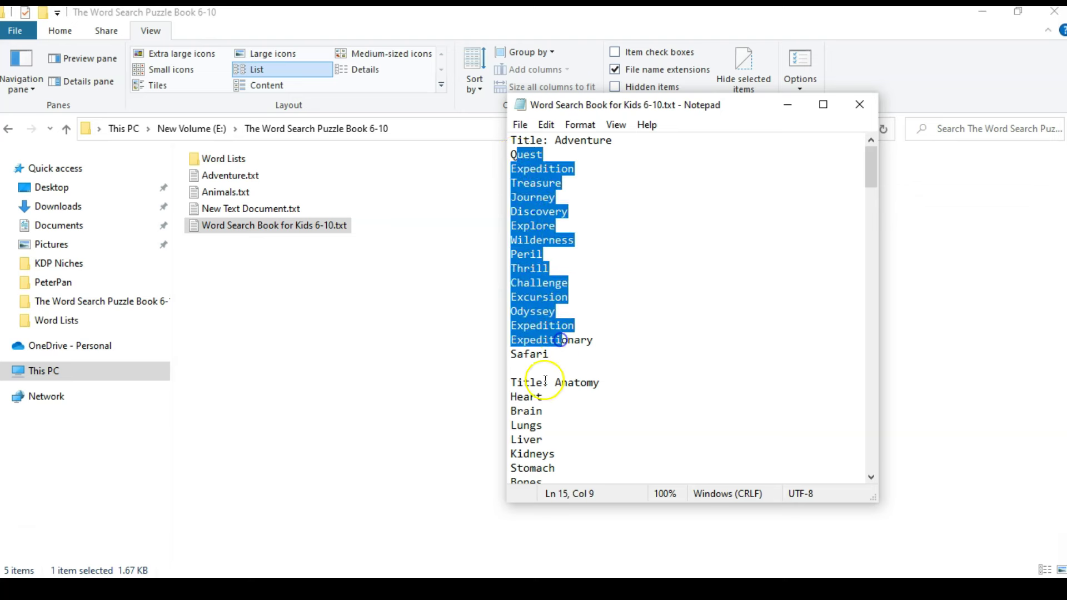
click(547, 369)
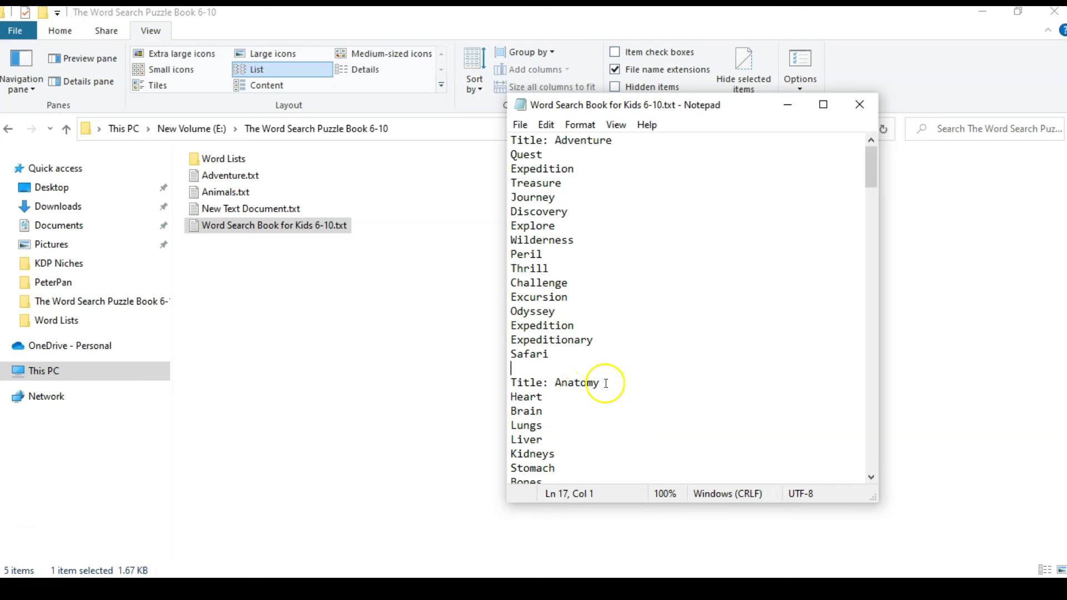
mouse_move(872, 158)
mouse_down()
mouse_move(853, 352)
mouse_move(862, 451)
mouse_move(868, 154)
mouse_up()
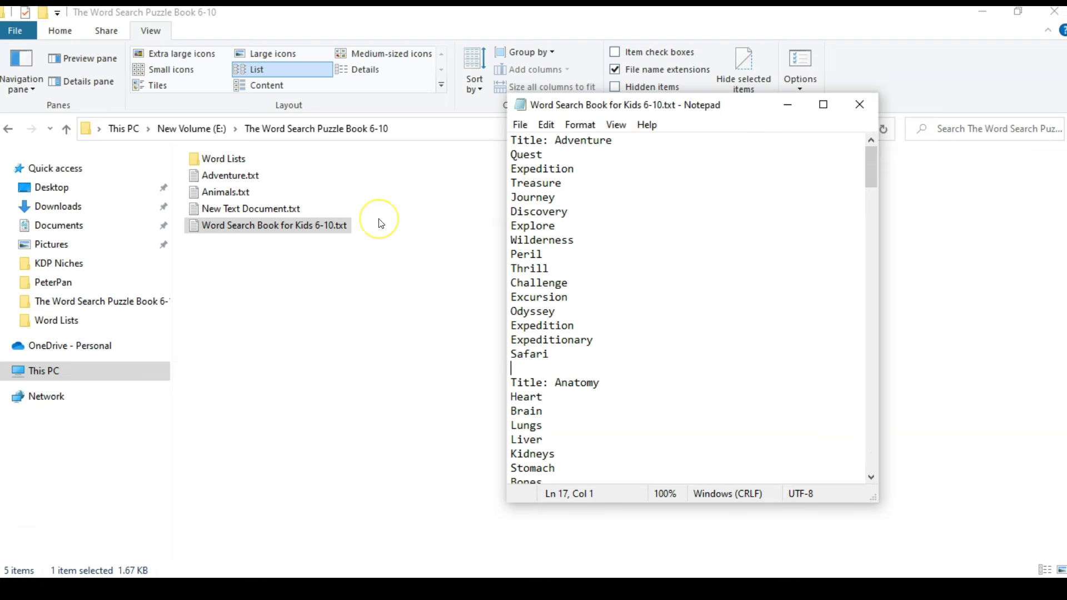
mouse_move(870, 156)
mouse_down()
mouse_move(864, 186)
mouse_move(864, 145)
mouse_up()
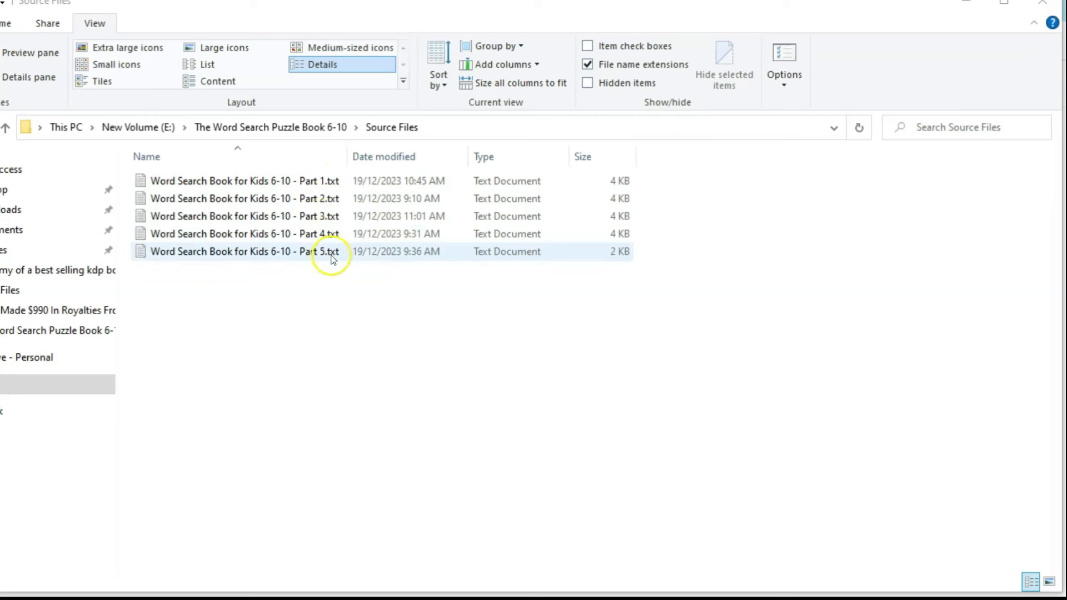
Step: Review the Adventure title and words (Quest to Safari) in Part 1.txt, then close it
click(258, 181)
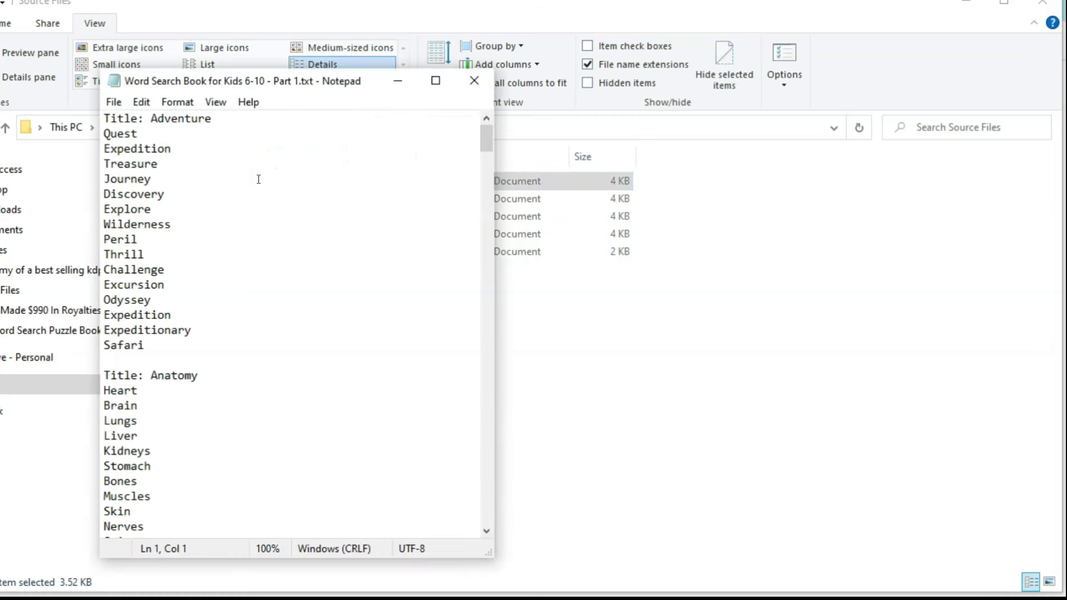
drag(103, 118, 204, 118)
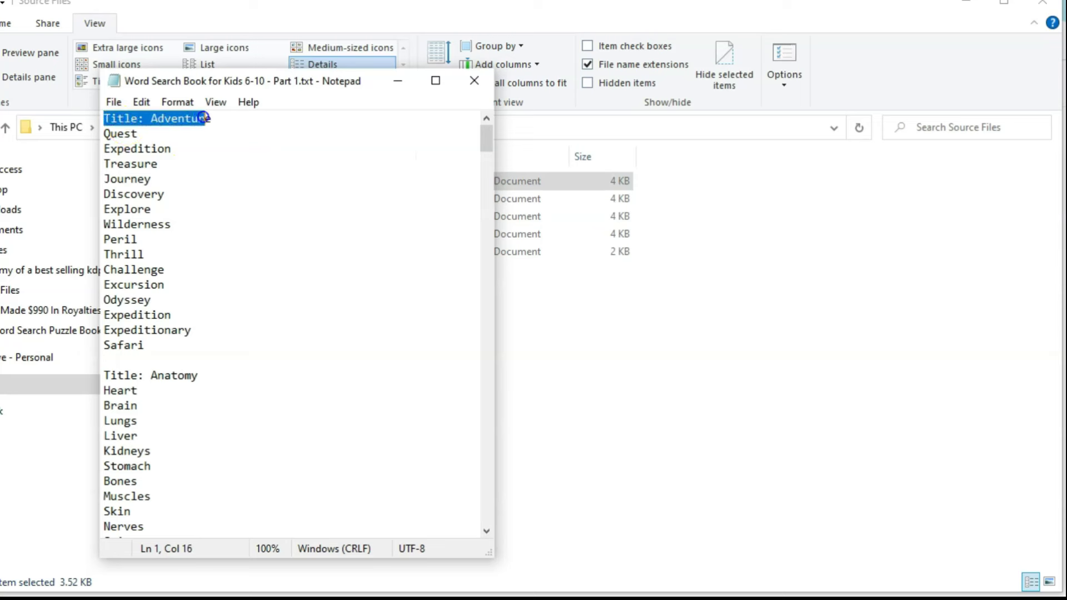
click(127, 354)
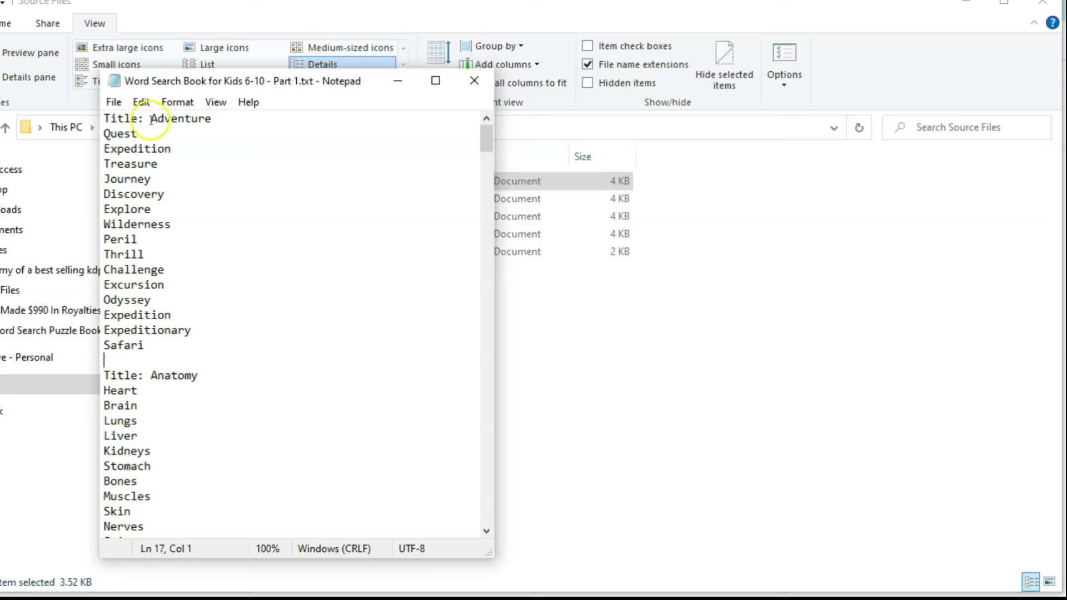
mouse_move(152, 121)
mouse_down()
mouse_move(192, 115)
mouse_move(144, 120)
mouse_up()
click(214, 124)
click(110, 358)
drag(145, 345, 103, 137)
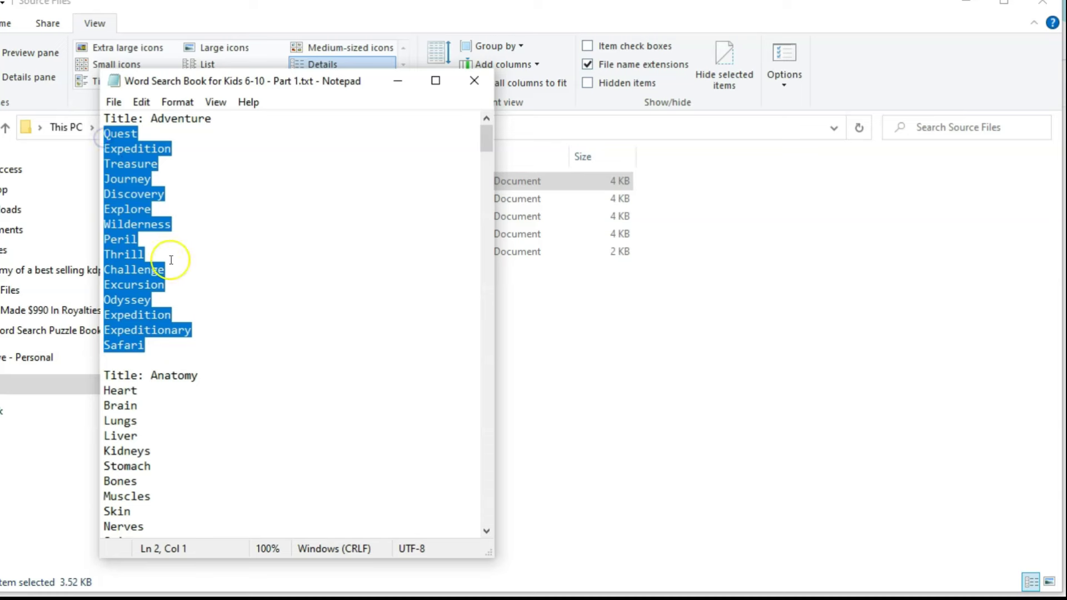
click(125, 358)
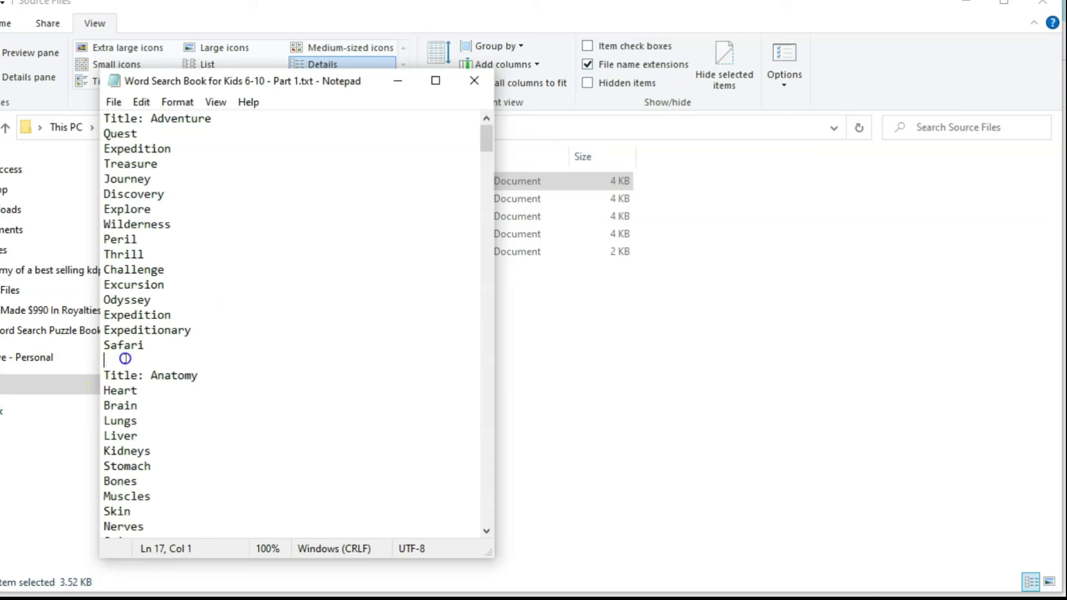
drag(487, 138, 492, 534)
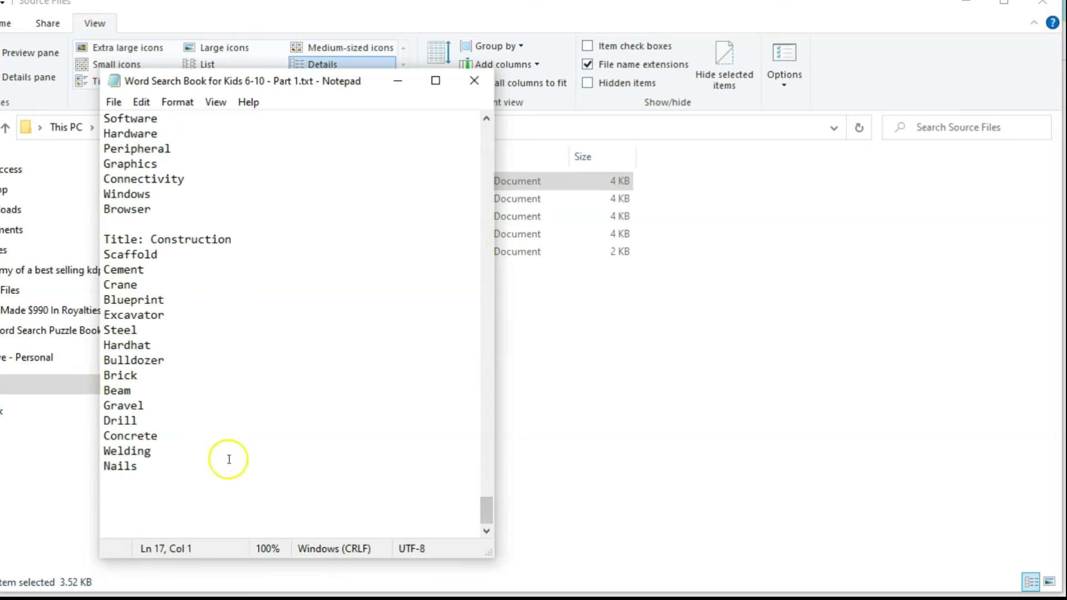
click(474, 81)
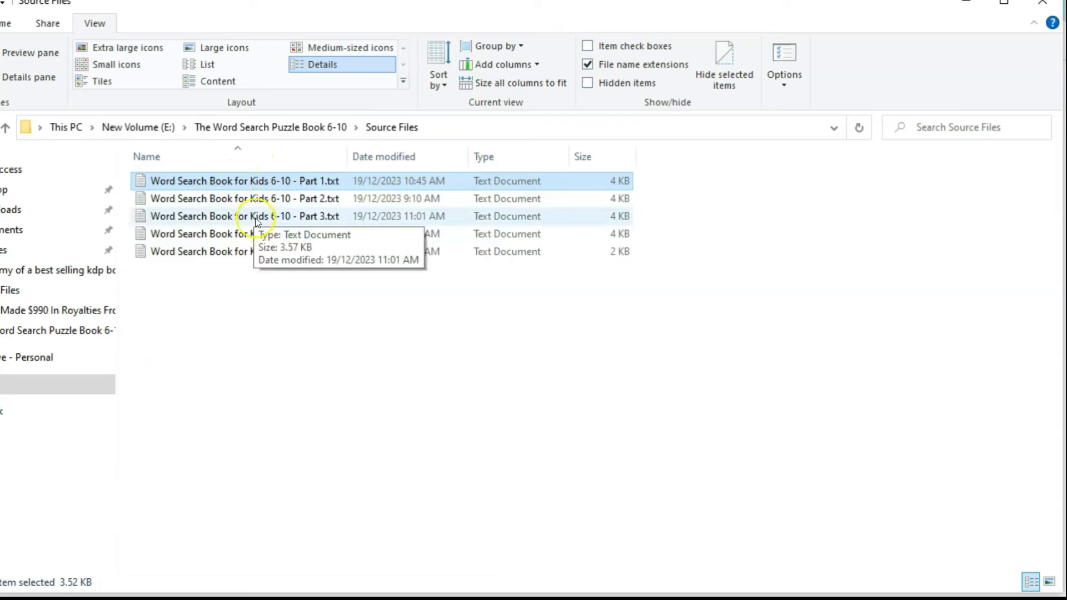
Step: Open Part 5.txt, look over its word list, and close it
double_click(239, 252)
drag(488, 155, 508, 494)
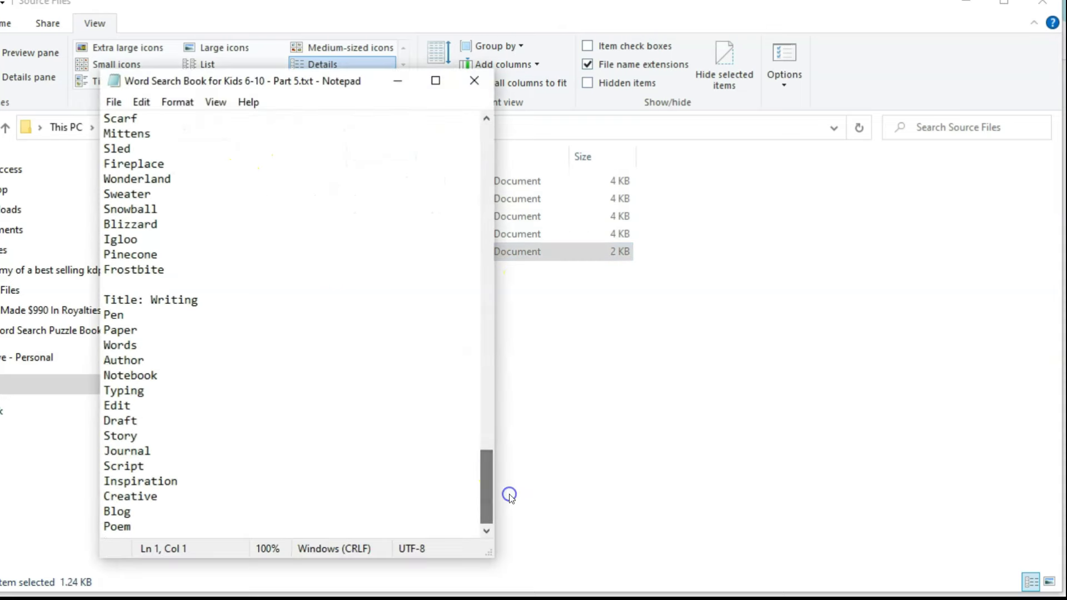
click(477, 73)
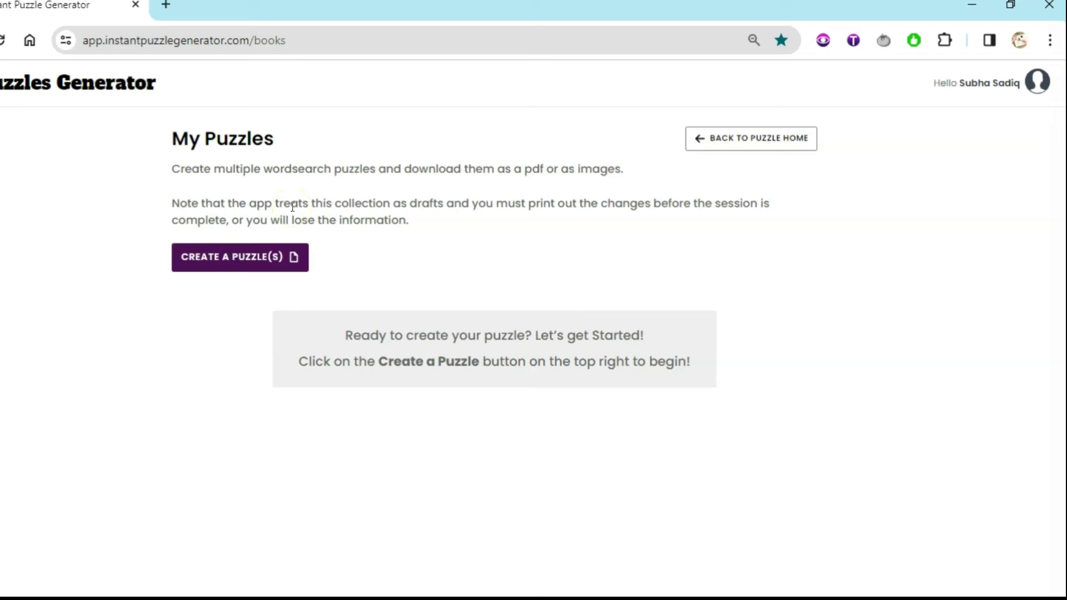
Step: Go full screen, create a collection titled 'Puzzle Book for Kids', and open it in the Puzzle Editor
key(F11)
click(204, 184)
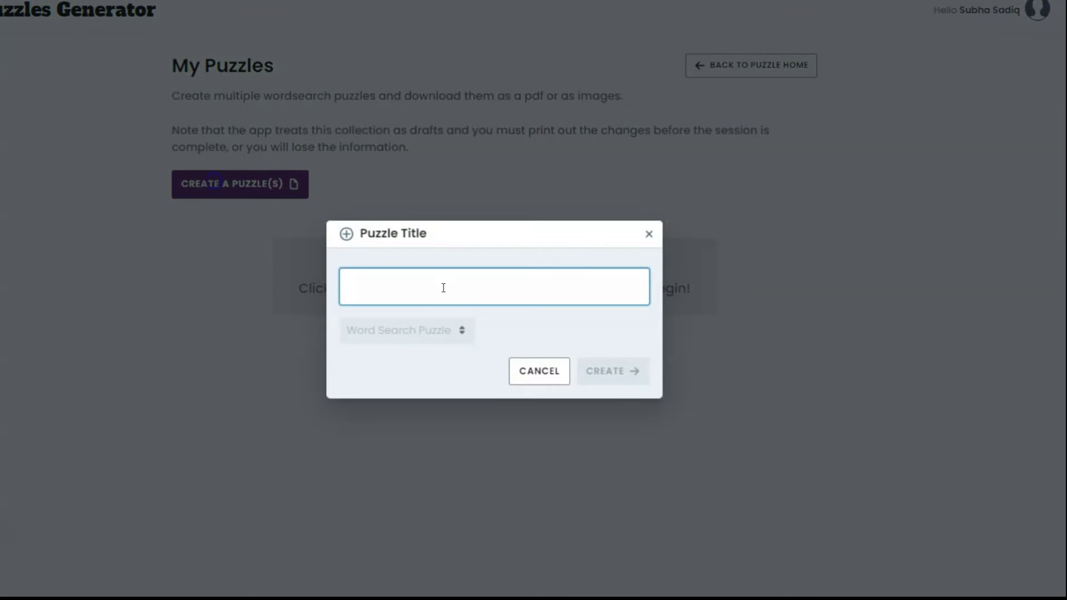
click(449, 303)
text(Puzzle Book for Kids)
click(593, 369)
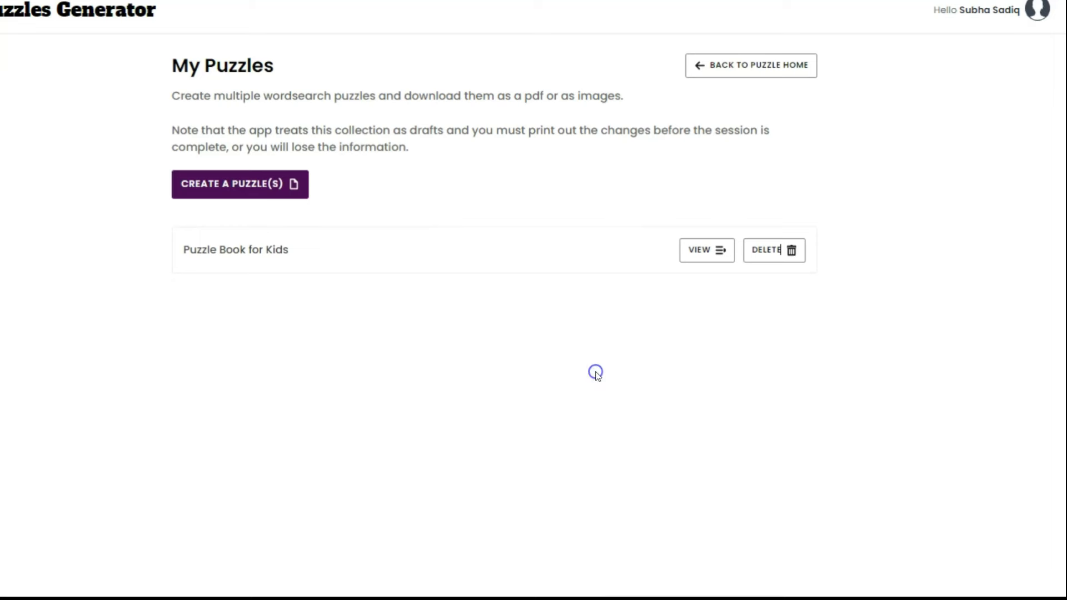
click(696, 251)
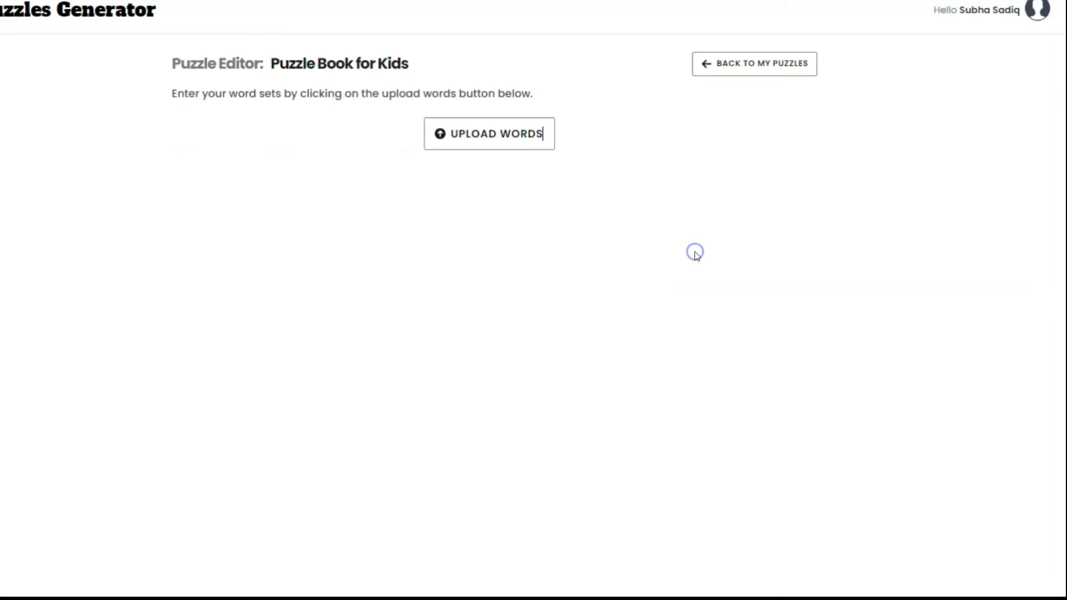
Step: Upload Part 1.txt as the word set to generate the word search puzzles
click(494, 135)
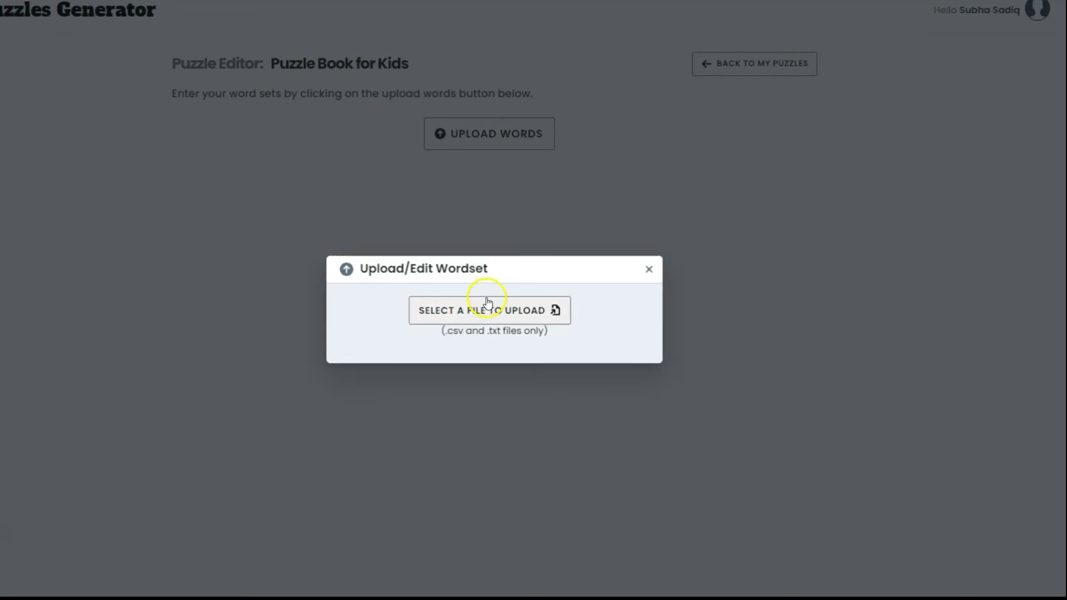
click(481, 315)
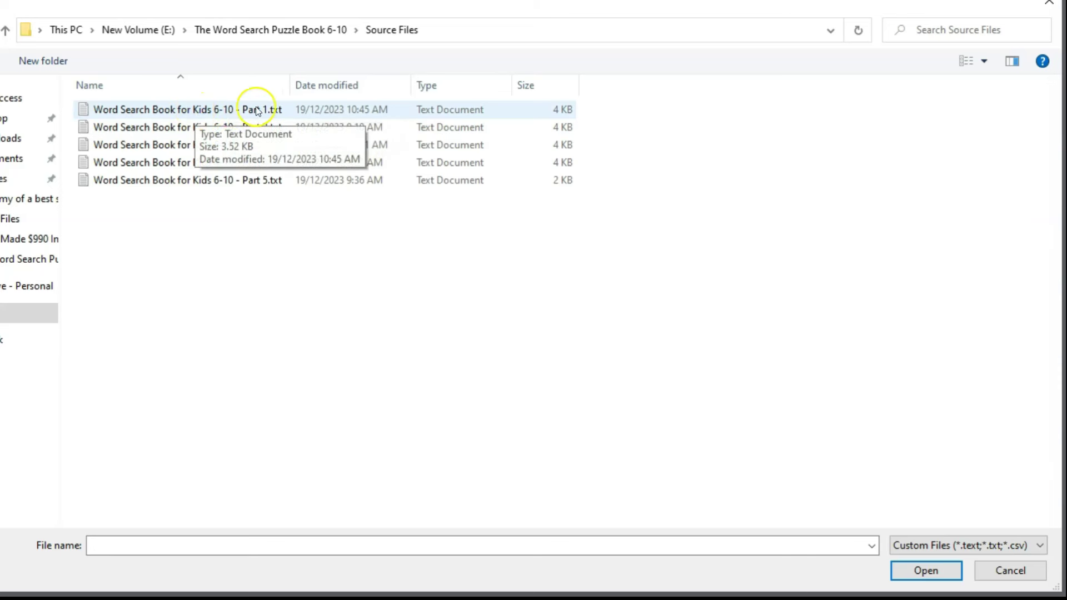
double_click(226, 110)
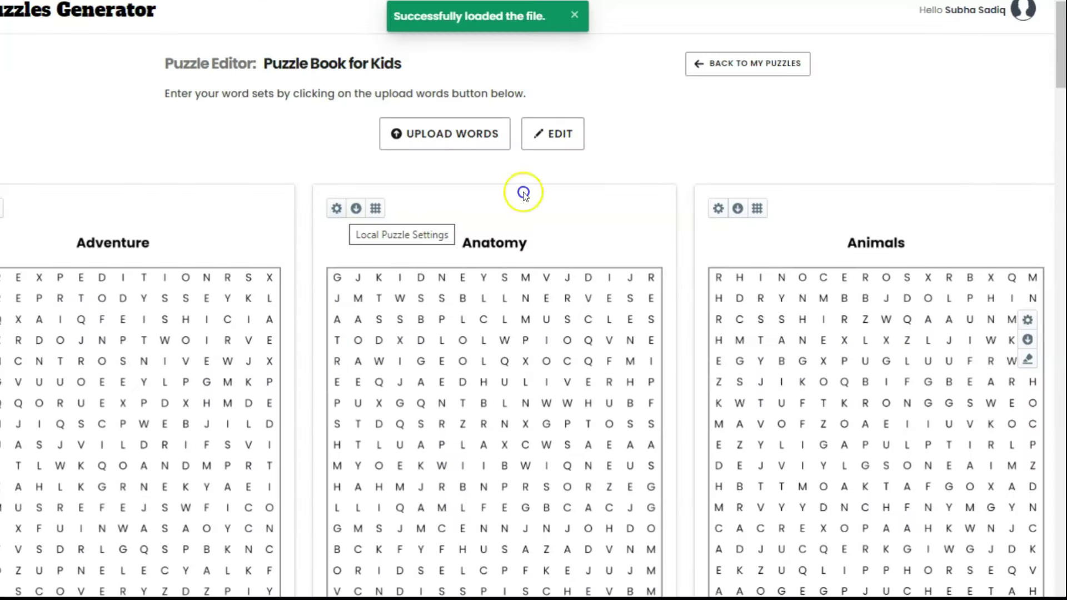
drag(1062, 43, 1062, 76)
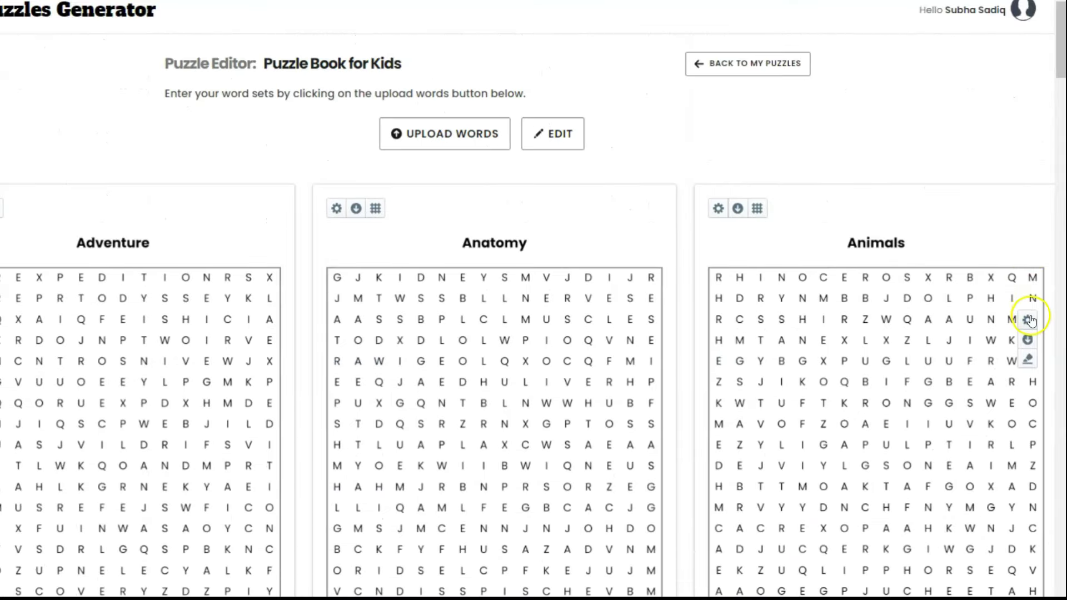
Step: Set the clue word position to BOTTOM THREE COL and close the settings panel
click(1027, 320)
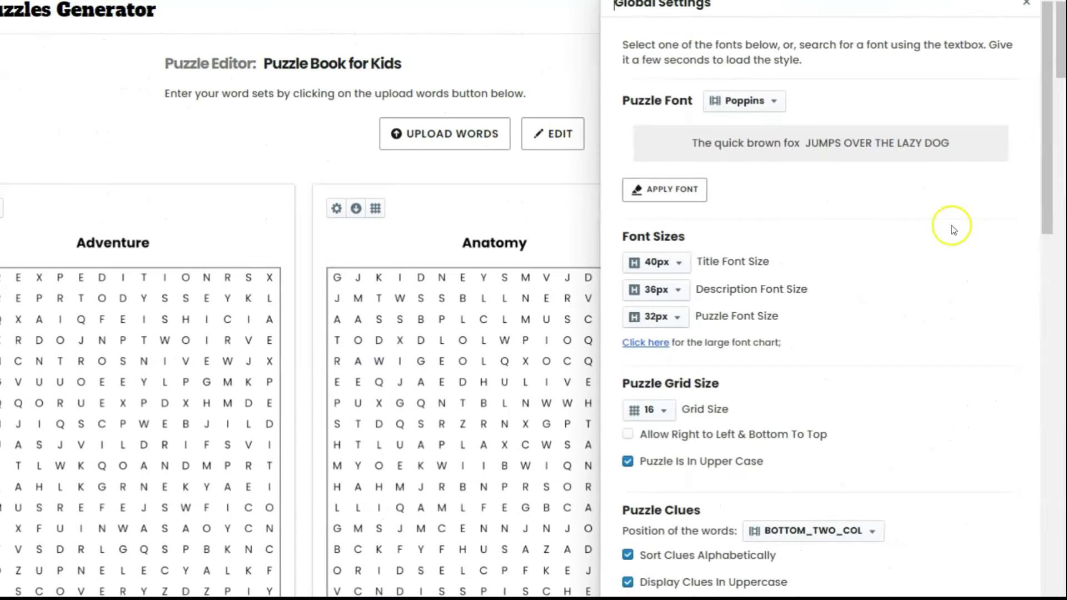
drag(1048, 151, 1049, 222)
click(803, 339)
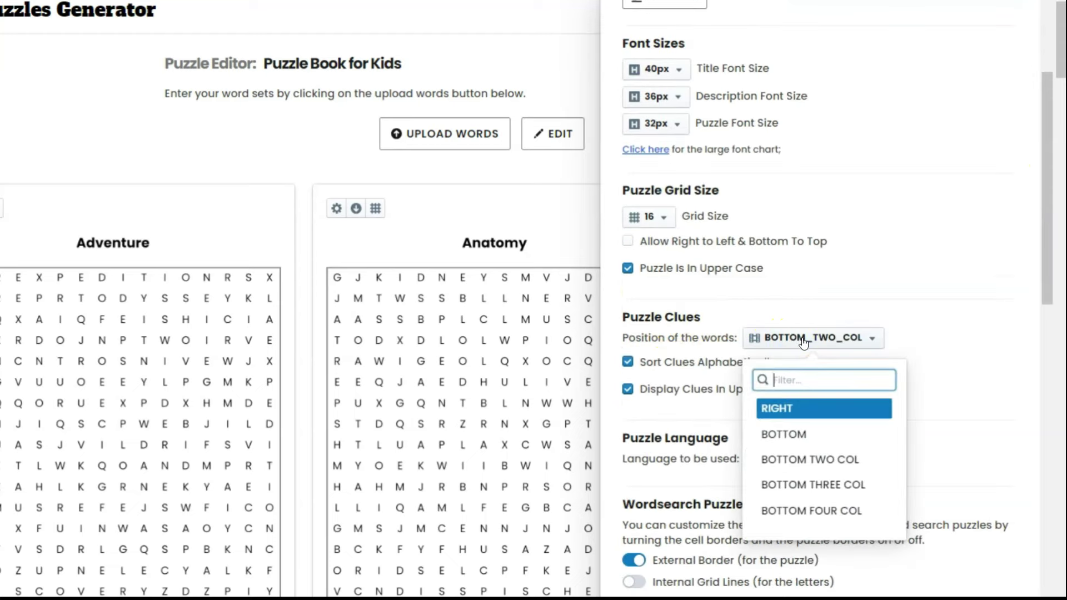
click(841, 485)
click(537, 206)
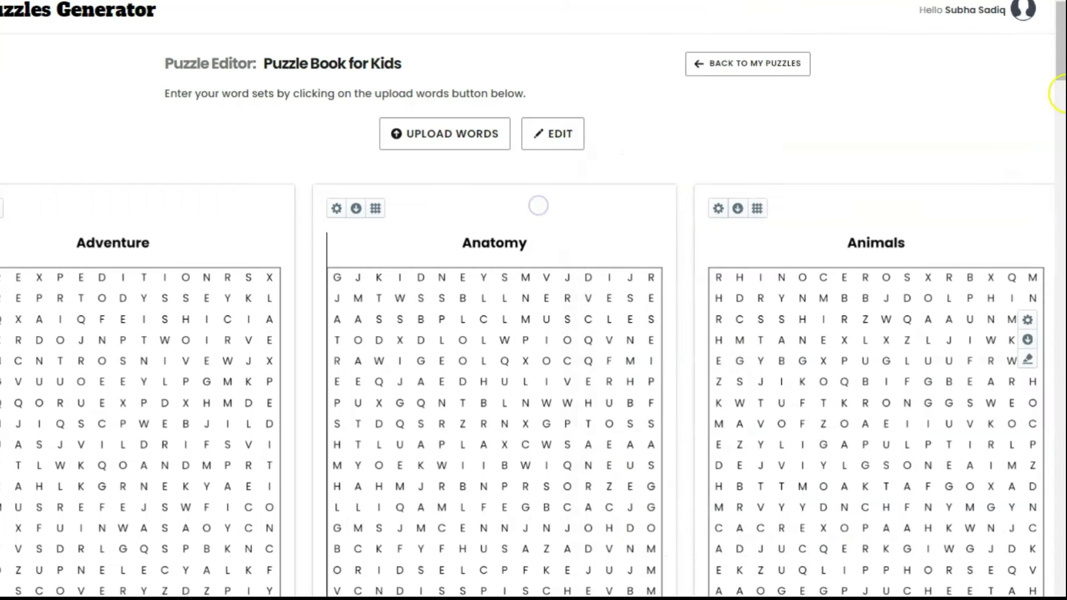
scroll(545, 305, down, 5)
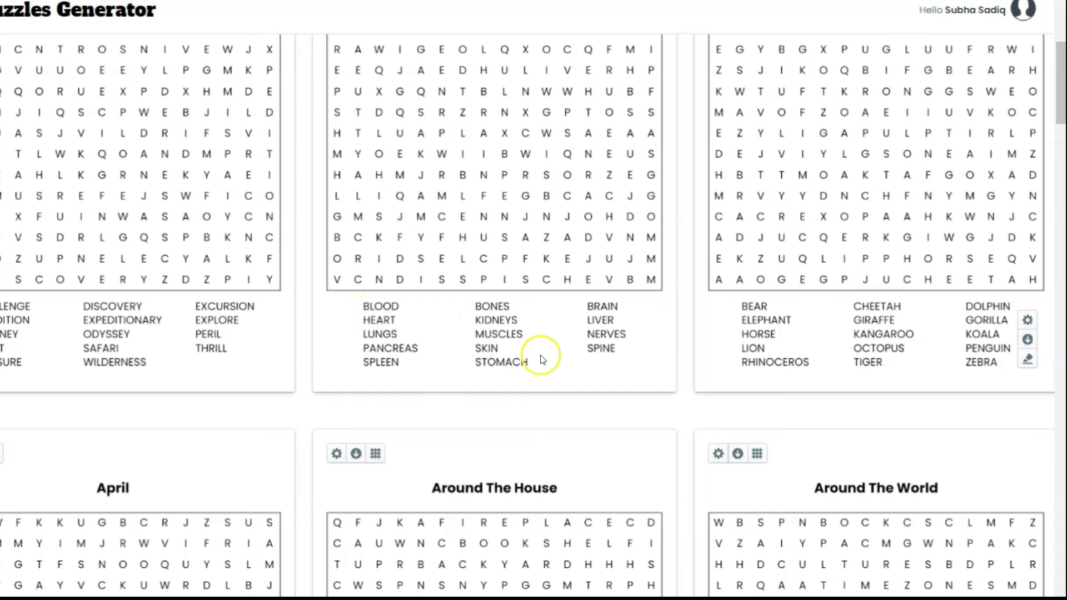
scroll(1056, 108, up, 3)
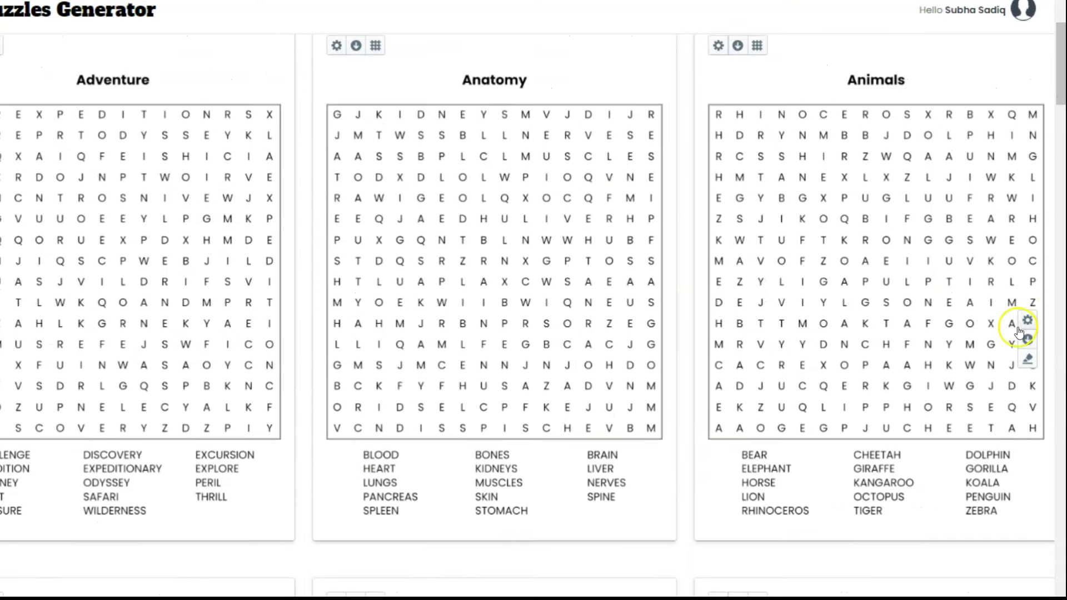
Step: Reopen Global Settings and reselect BOTTOM THREE COL for the clue words
click(1027, 321)
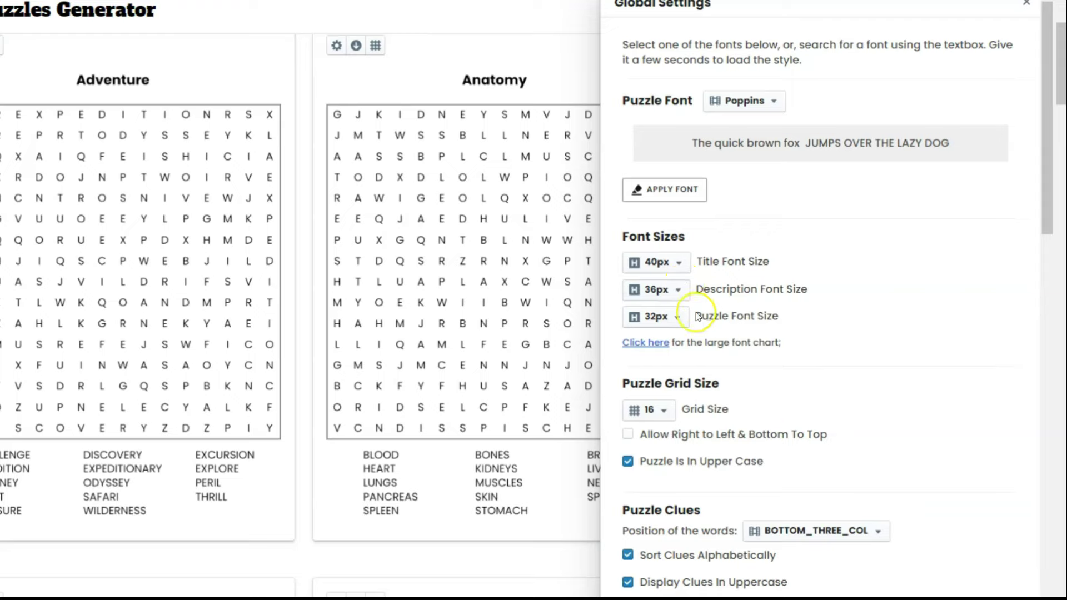
click(1050, 237)
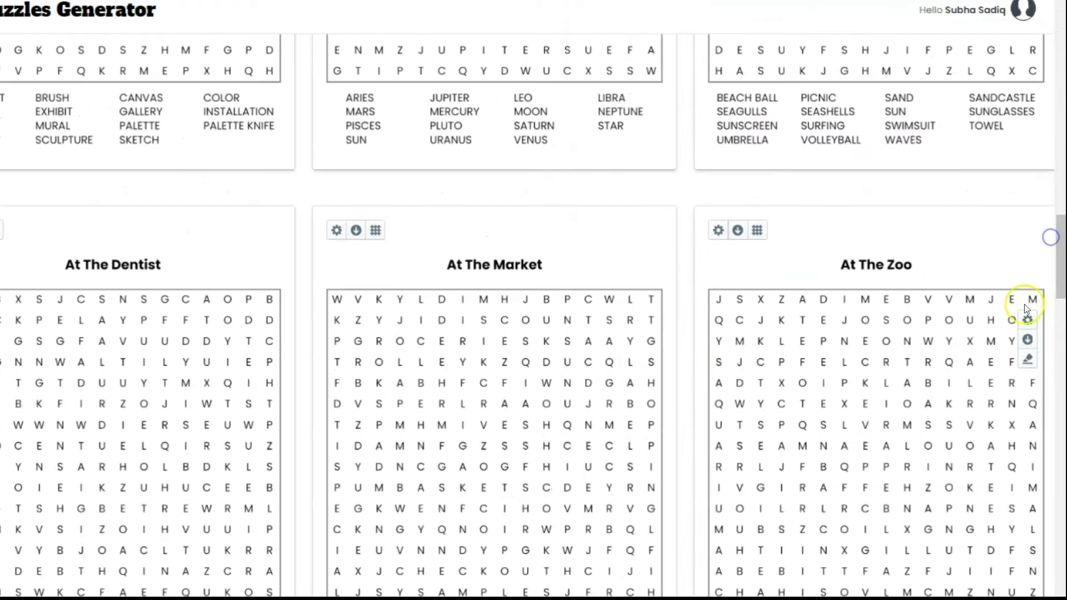
click(1027, 320)
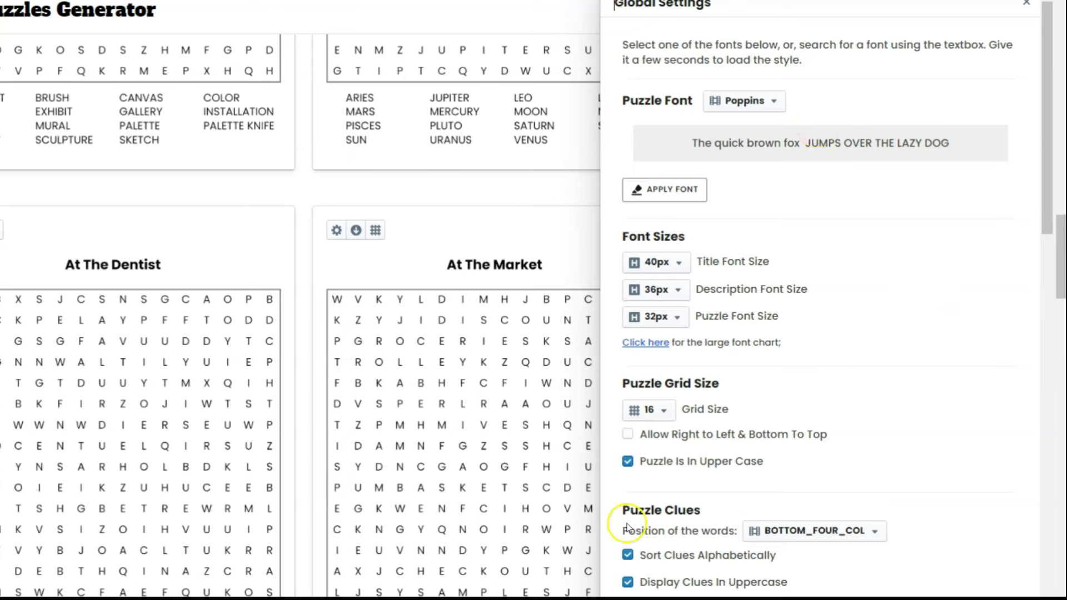
click(812, 531)
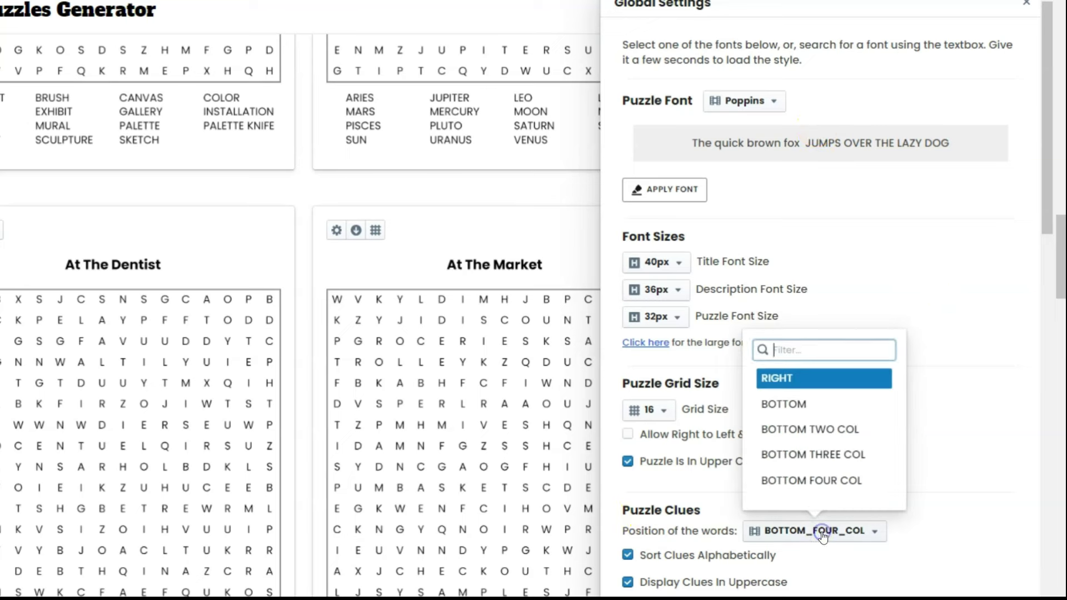
click(812, 454)
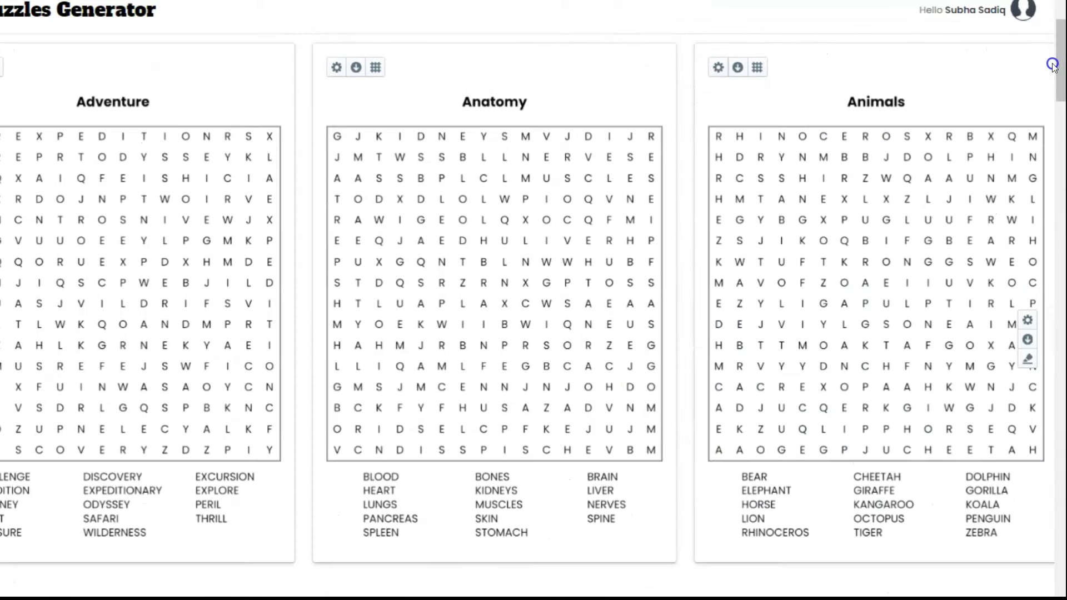
Step: Turn on Show Solutions to view the puzzles with words circled
click(1028, 358)
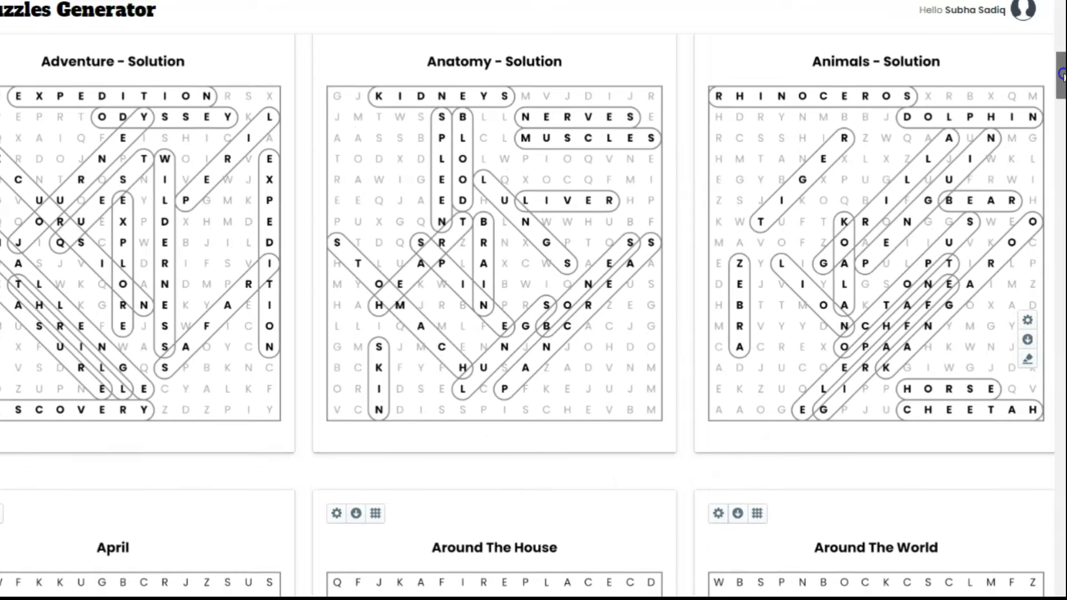
scroll(1063, 75, down, 1)
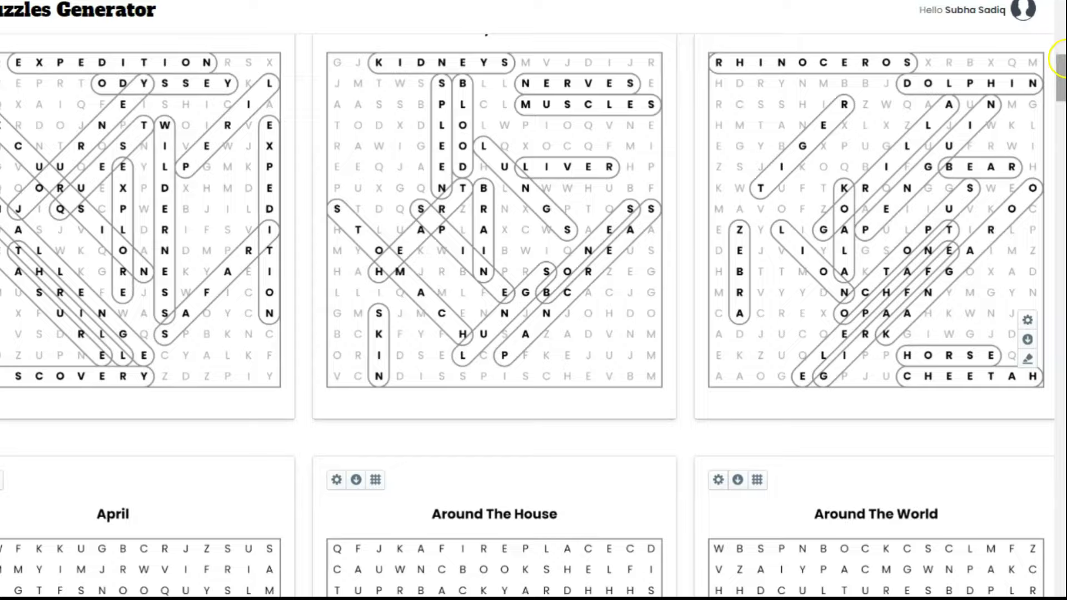
scroll(1060, 50, up, 15)
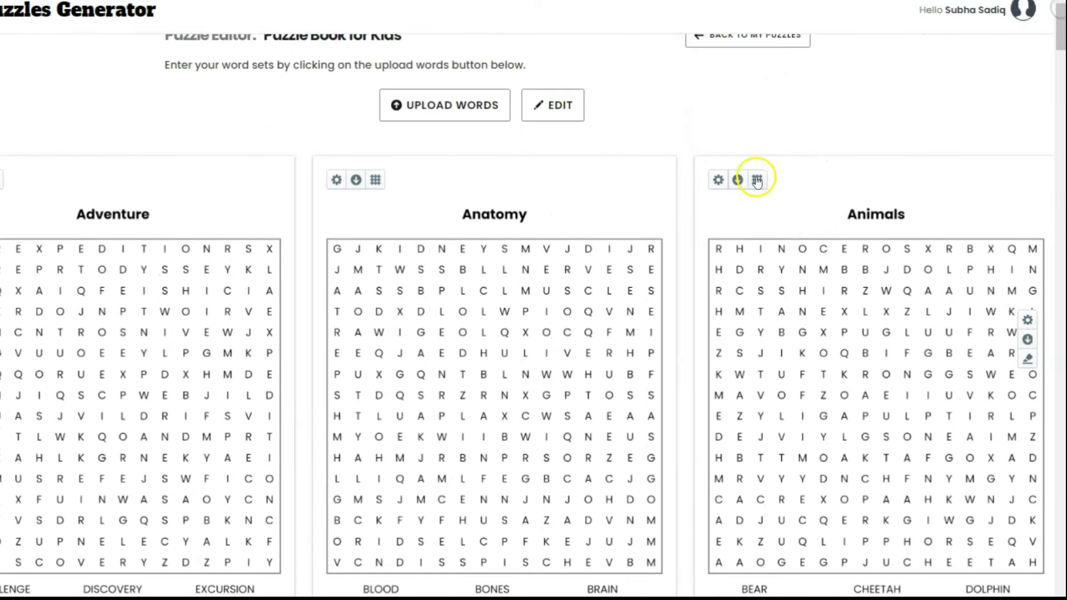
Step: Regenerate the Animals puzzle grid twice, then open Global Settings
click(757, 179)
scroll(1063, 66, down, 8)
scroll(1055, 61, up, 8)
click(757, 203)
scroll(829, 284, down, 8)
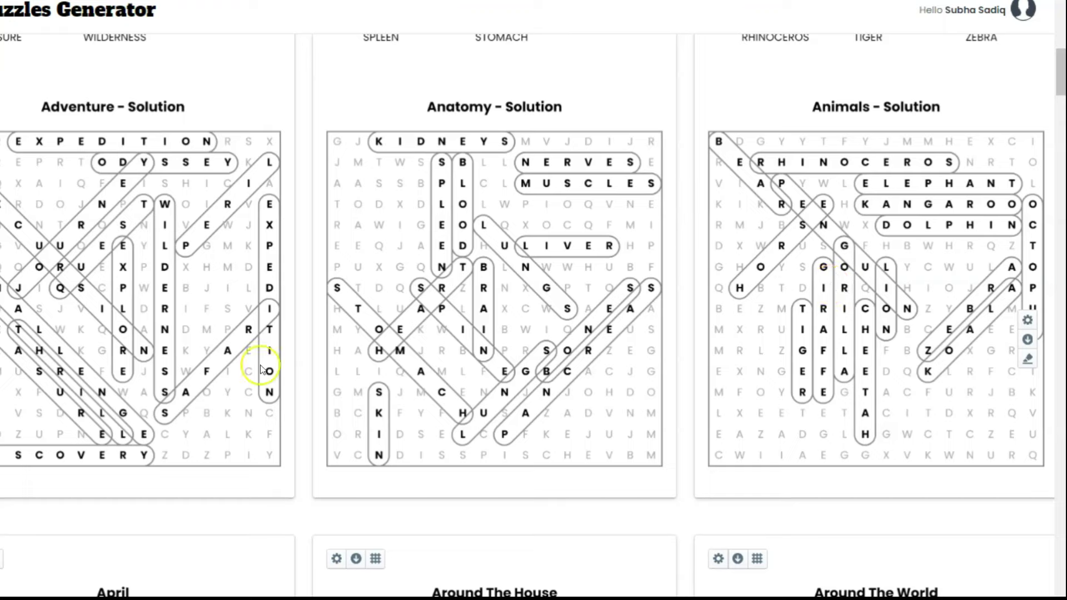
scroll(1022, 311, up, 5)
click(1027, 320)
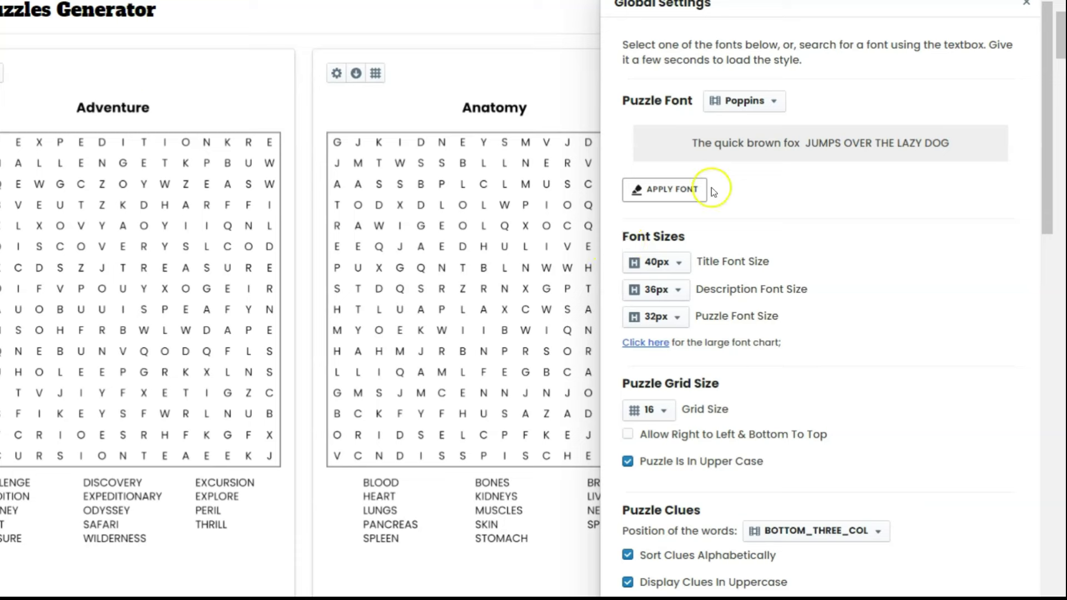
Step: Set the Title Font Size in Global Settings to 52px
click(669, 263)
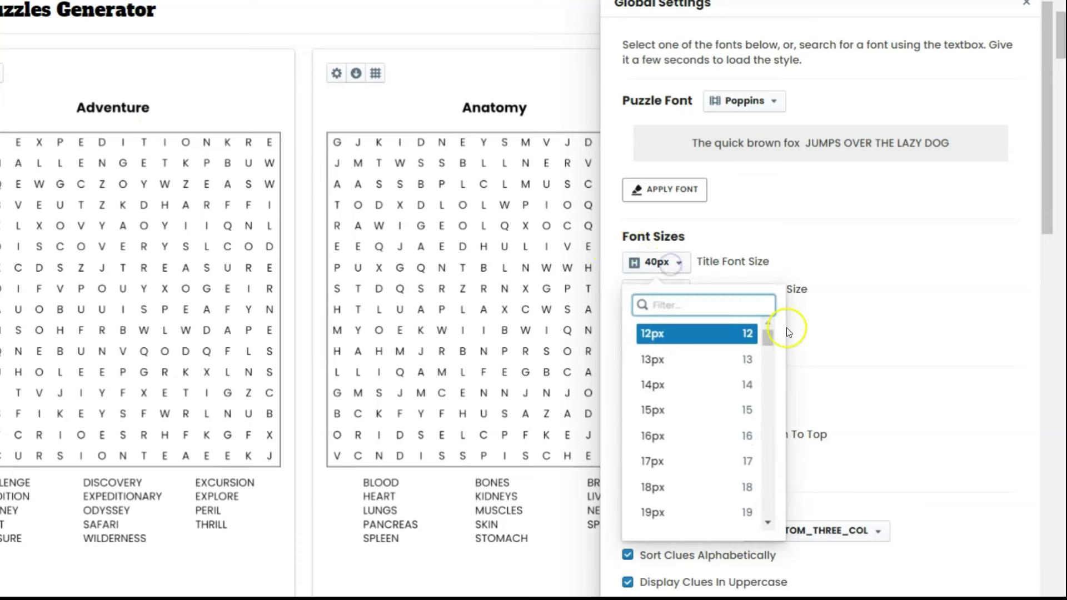
drag(772, 339, 768, 376)
scroll(666, 478, down, 4)
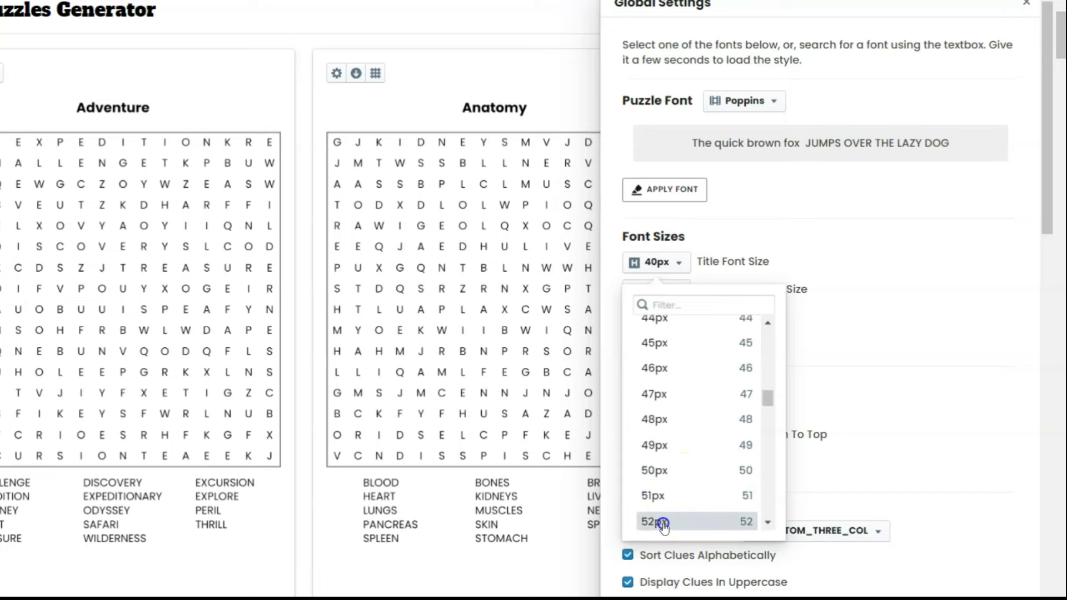
click(662, 525)
click(571, 94)
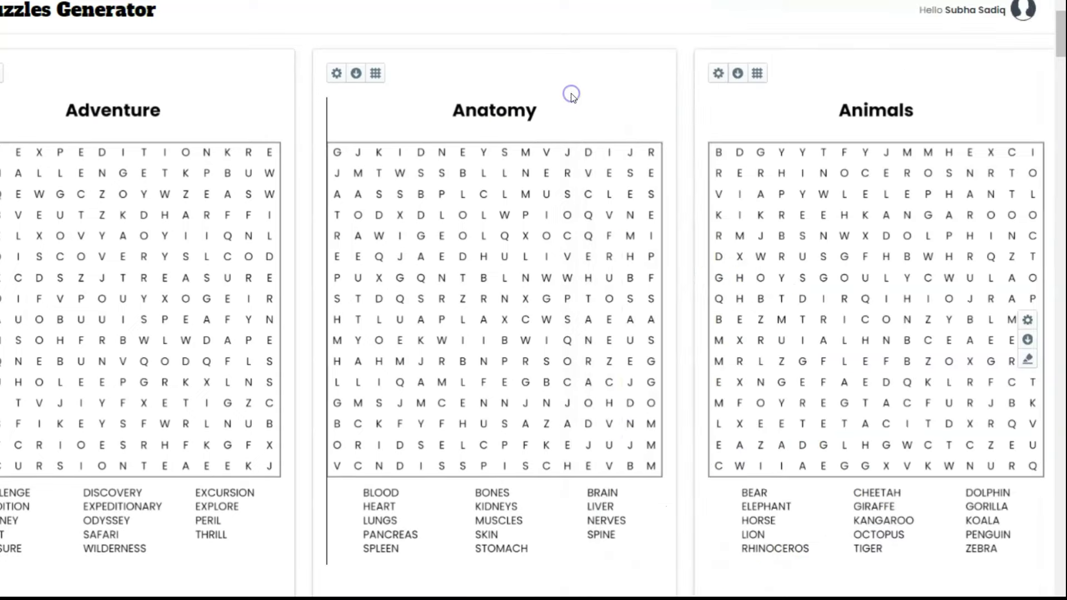
Step: Regenerate the Around The House puzzle with a new letter grid
drag(1060, 34, 1062, 66)
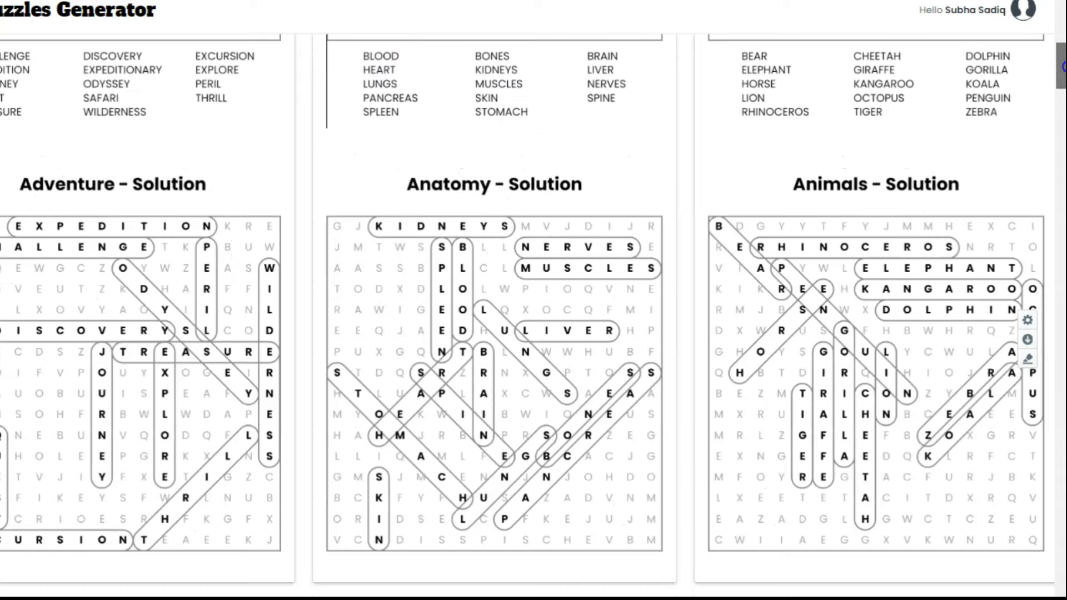
scroll(376, 209, down, 13)
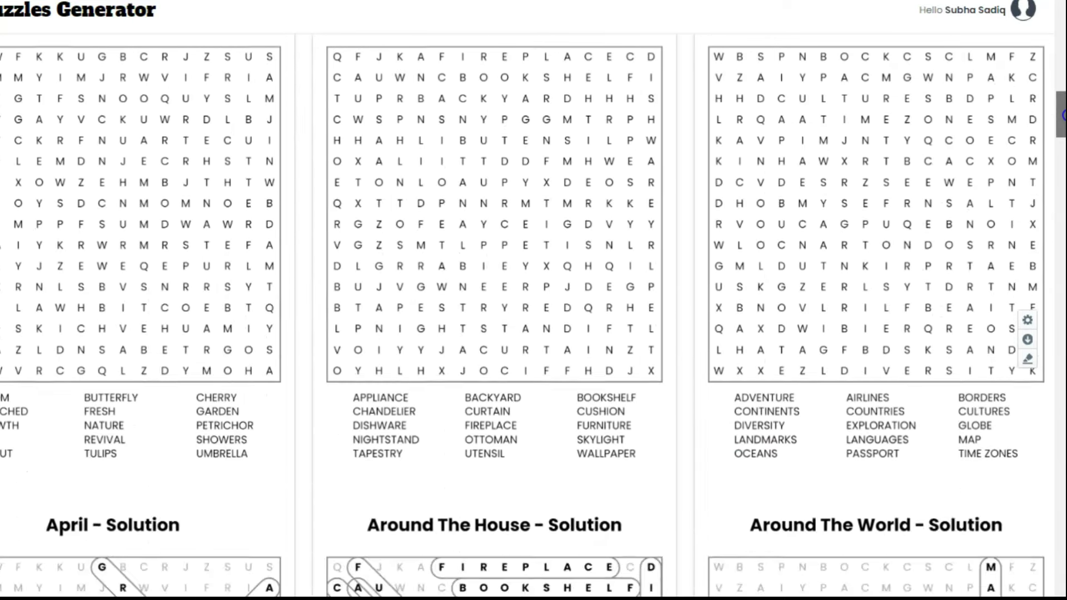
scroll(375, 209, up, 5)
click(375, 208)
drag(1062, 99, 1040, 14)
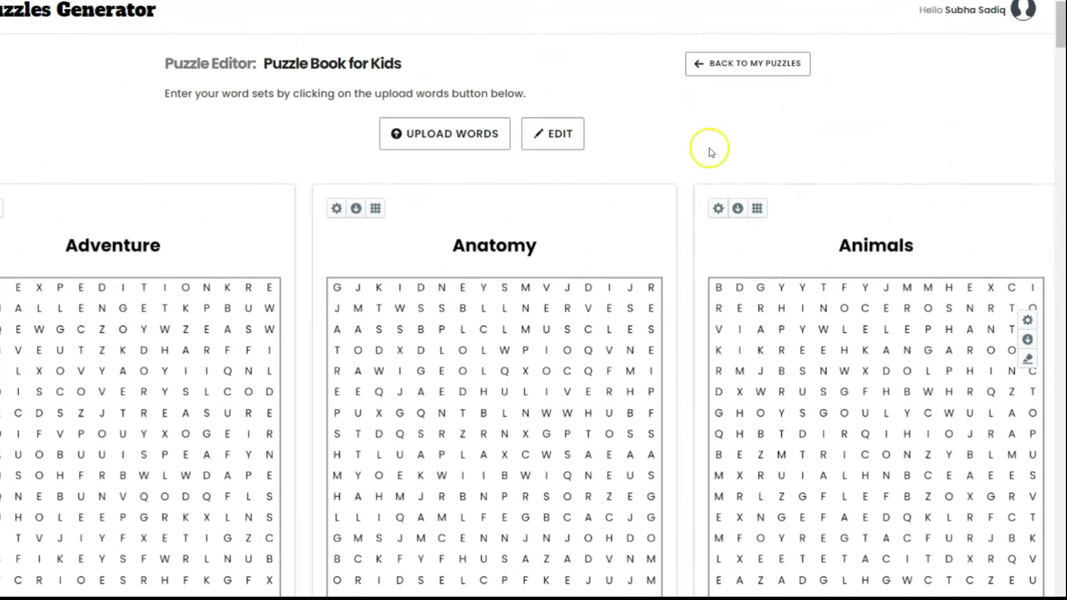
Step: Download the puzzles as an 8.5" x 11" PDF with No Numbering for page numbers
click(1026, 339)
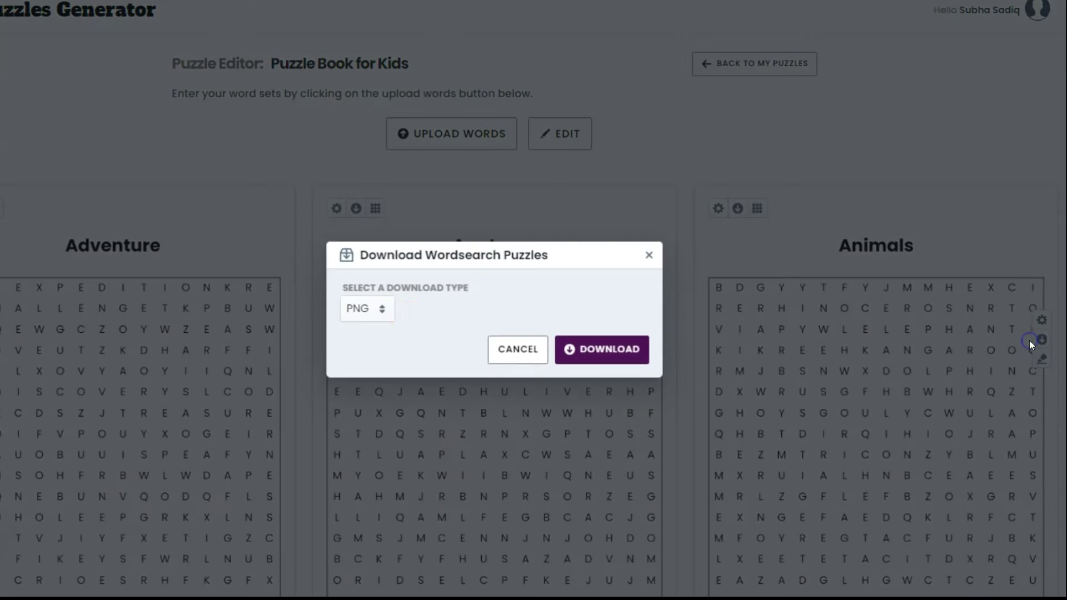
click(382, 313)
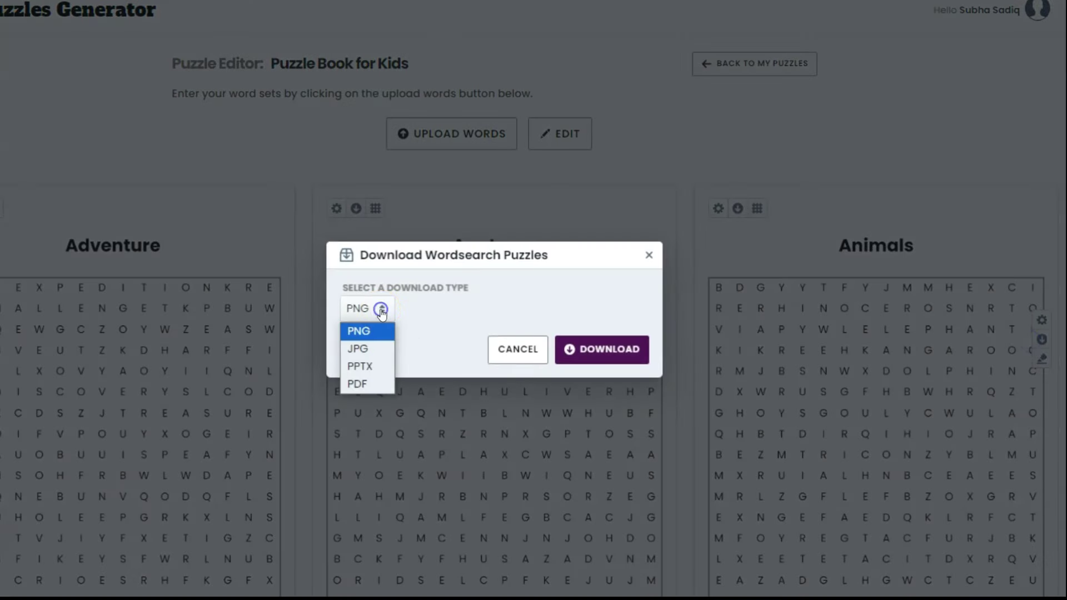
click(369, 384)
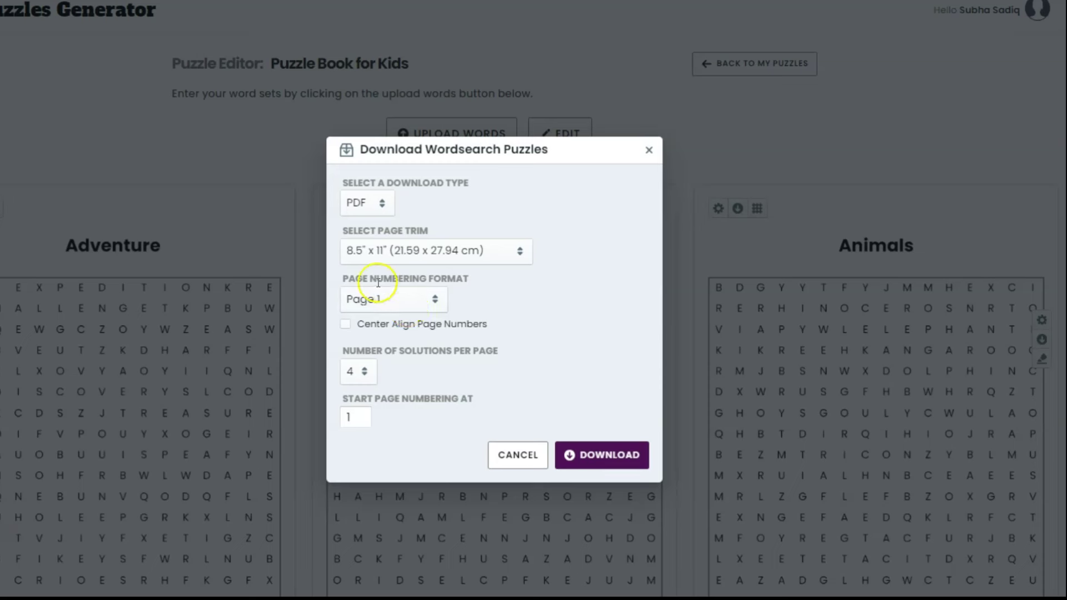
click(428, 298)
click(429, 315)
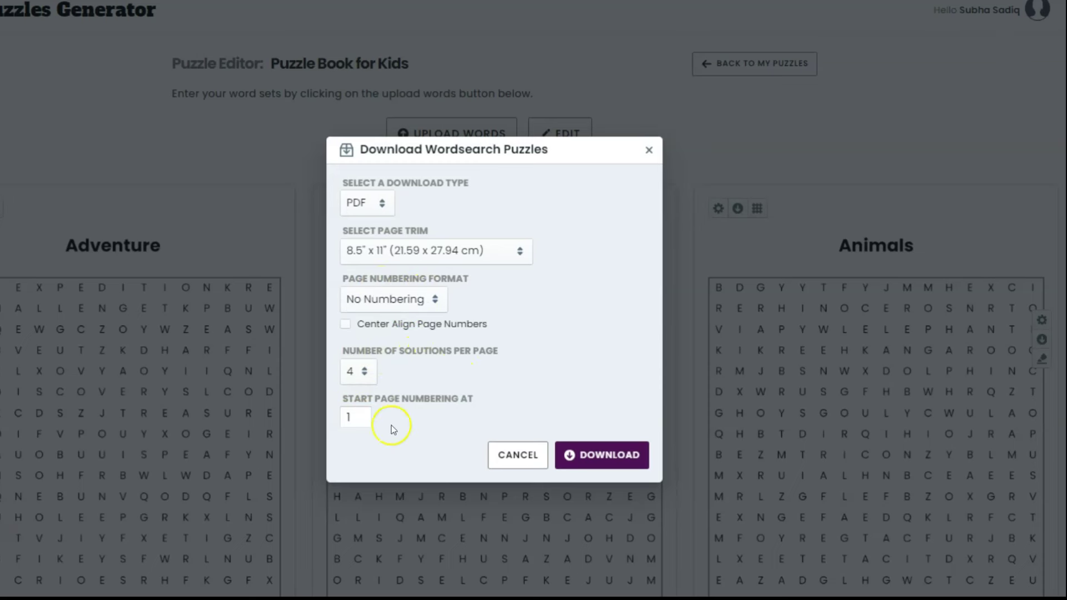
double_click(350, 418)
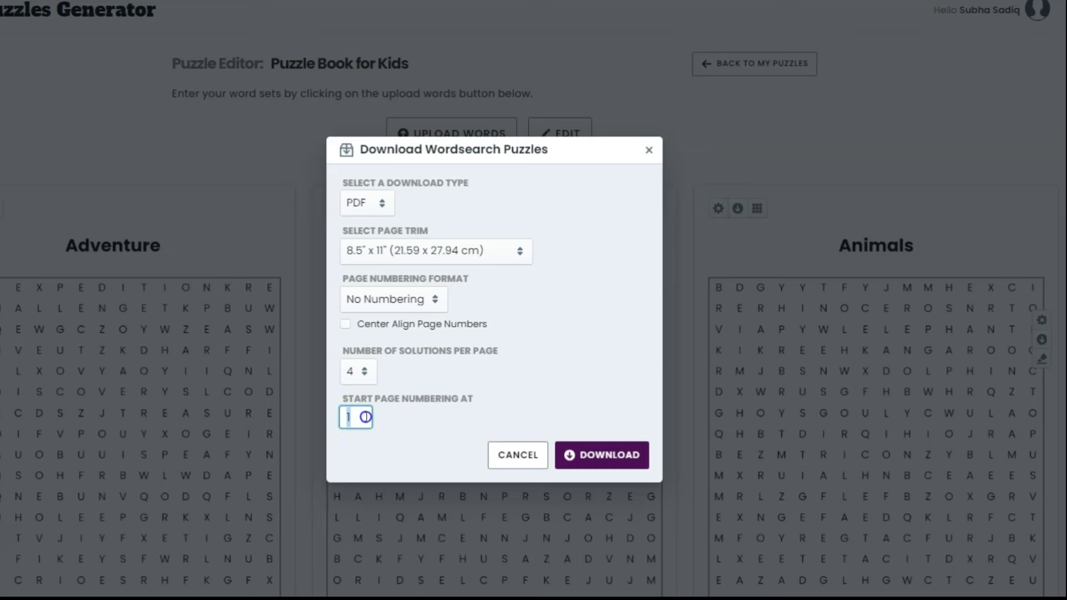
click(586, 457)
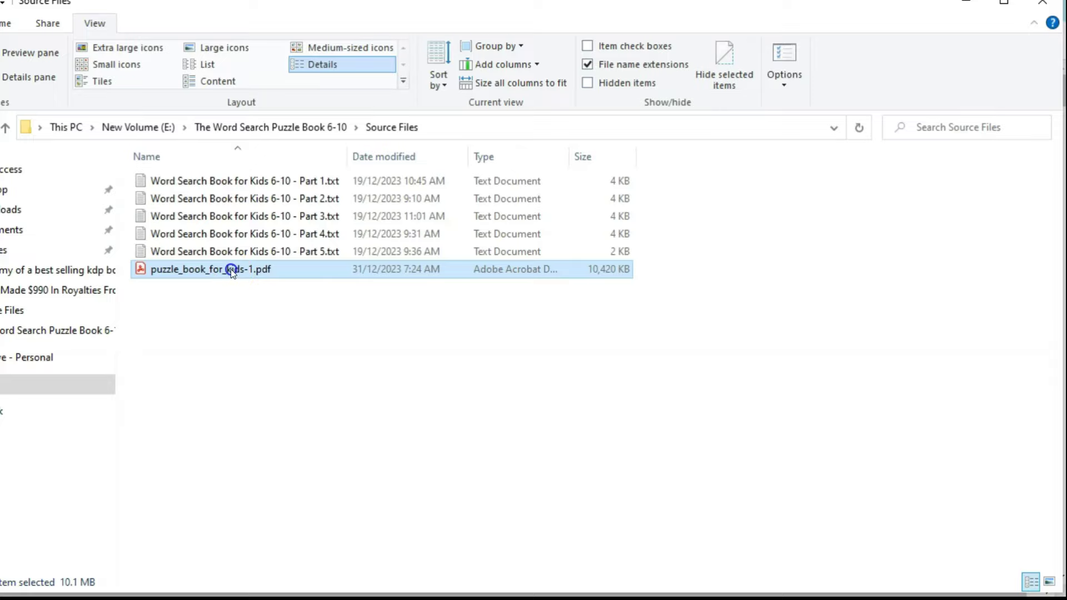
drag(1020, 86, 1024, 571)
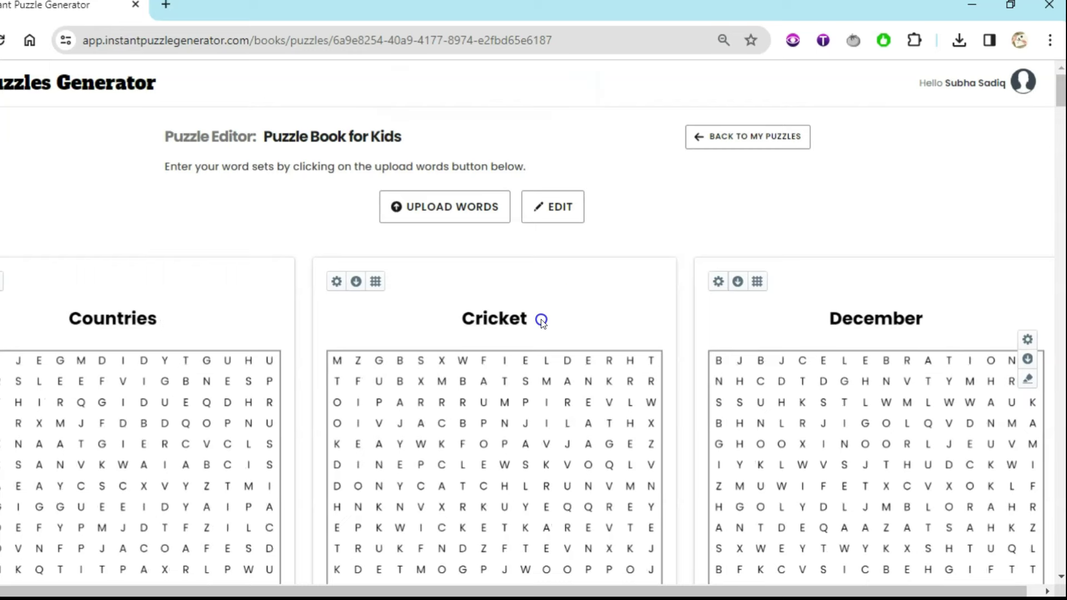
Step: Scroll through the remaining puzzles, such as Desserts, Detective and Dinosaurs
click(1027, 380)
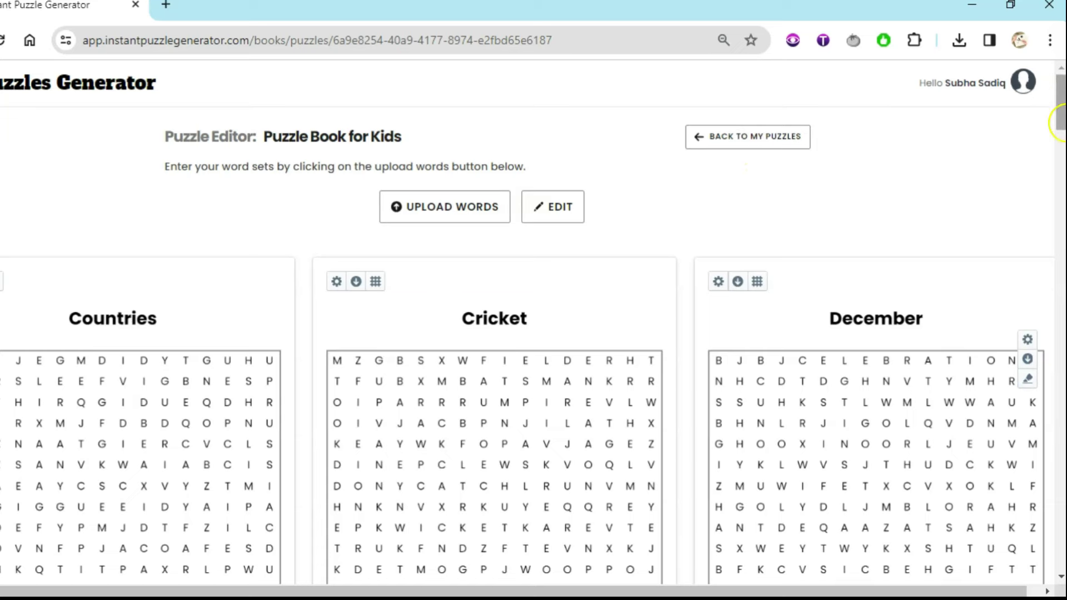
drag(1062, 79, 1062, 125)
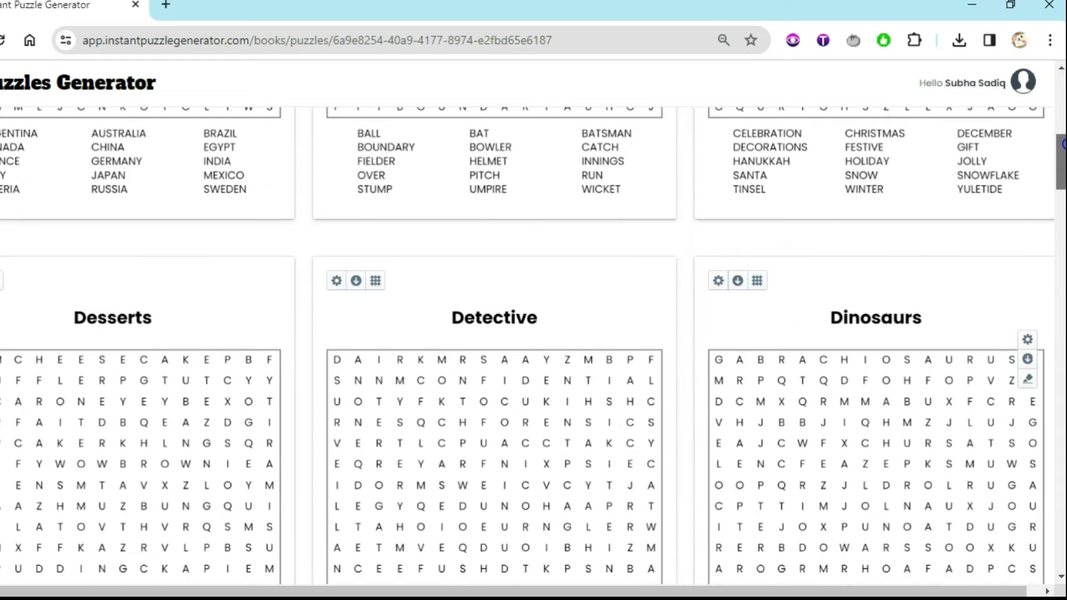
scroll(980, 286, up, 6)
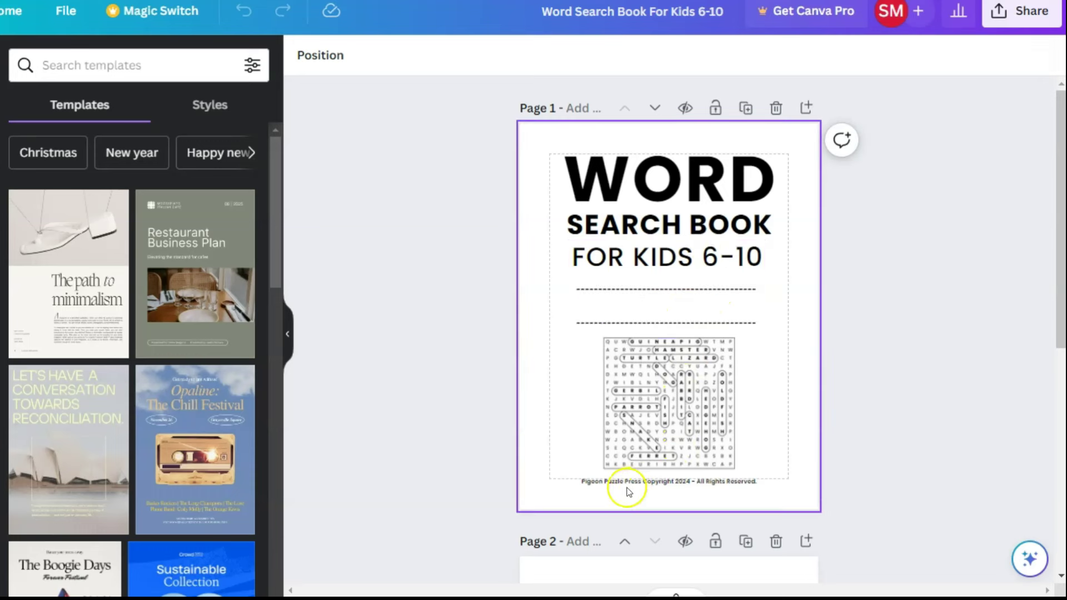
Step: Scroll the Canva title design back up to its WORD SEARCH BOOK first page
drag(1061, 219, 1062, 418)
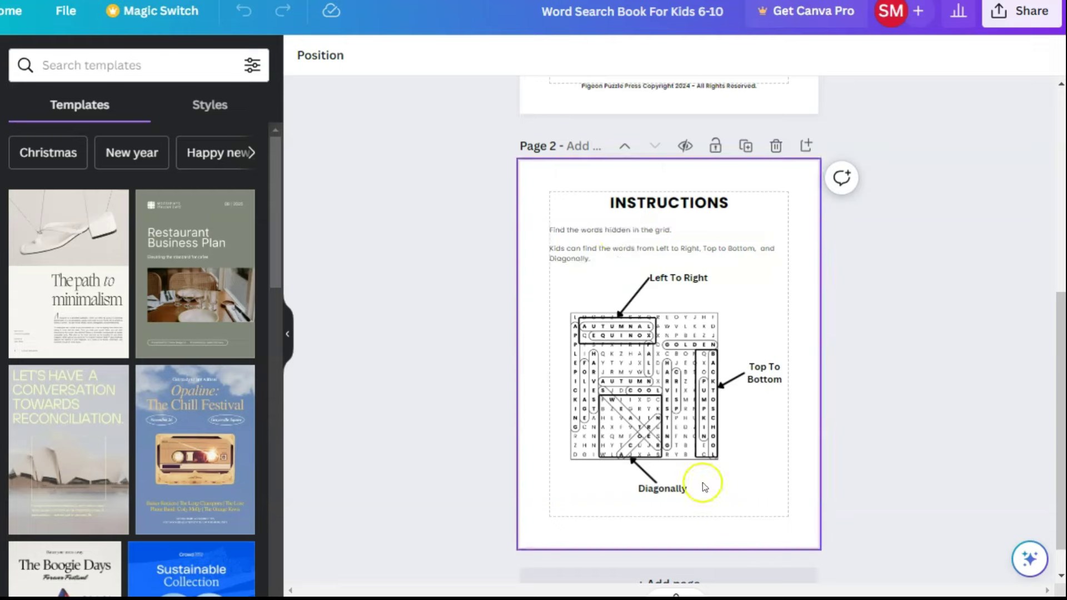
drag(842, 584, 863, 581)
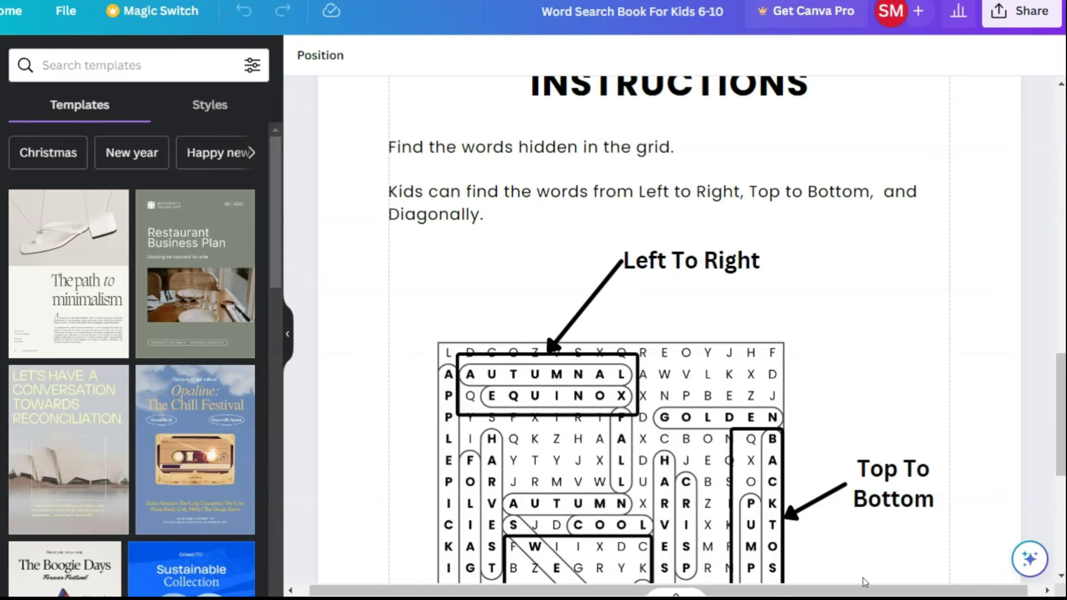
drag(1052, 411, 1050, 118)
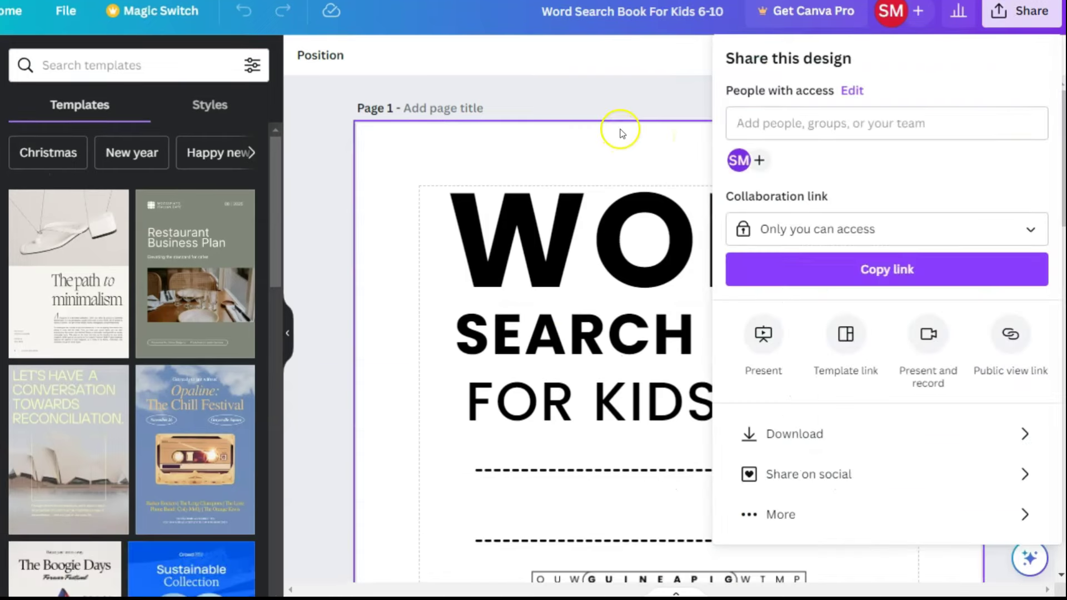
Step: Download both title pages as a flattened PDF Print file named 'title page'
click(621, 133)
click(633, 115)
click(1015, 19)
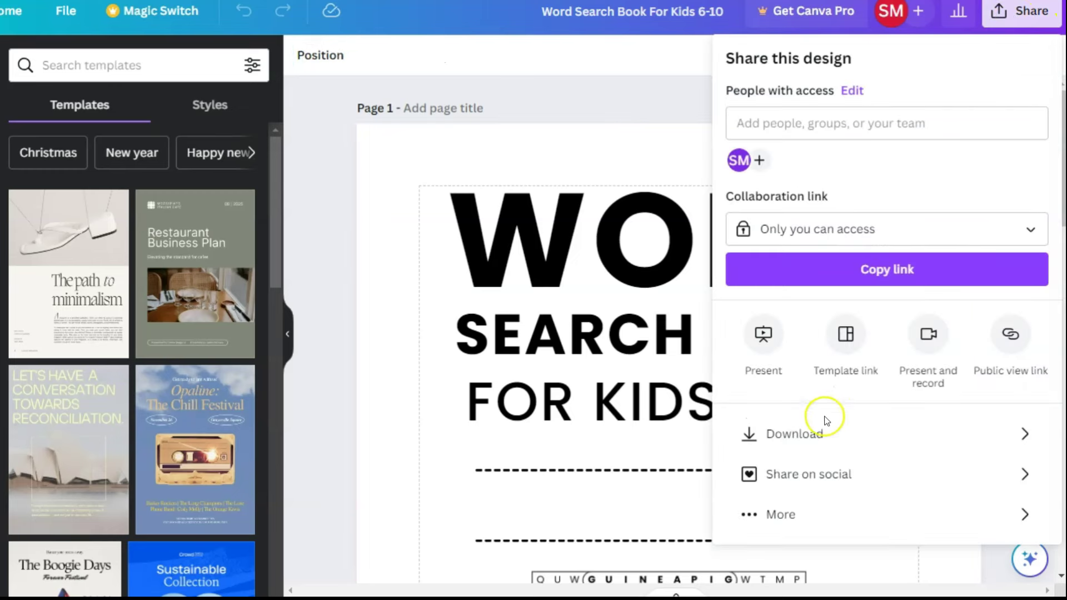
click(810, 432)
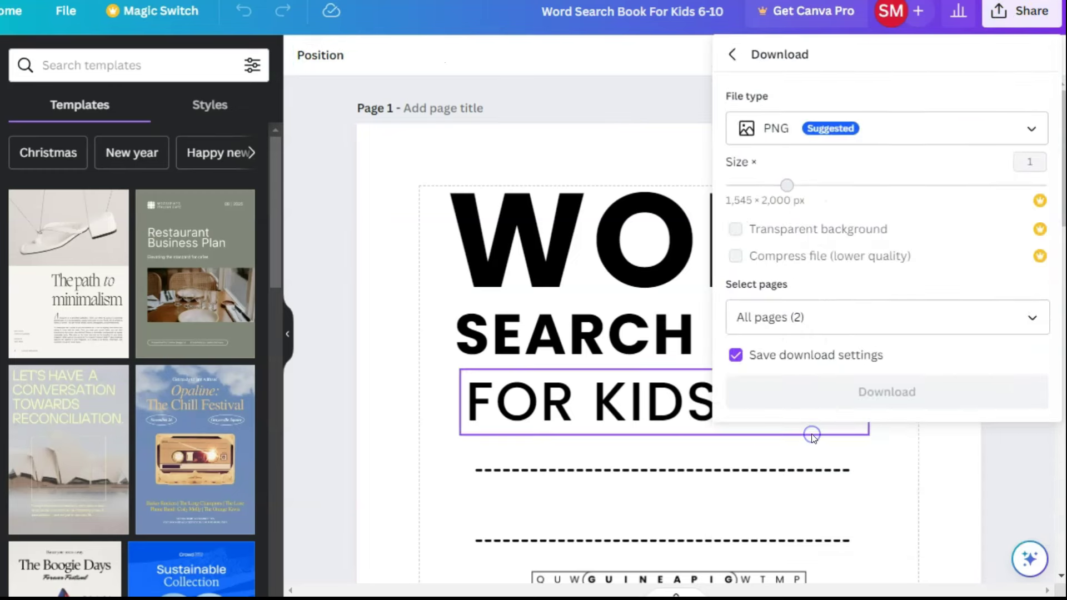
click(783, 135)
click(809, 332)
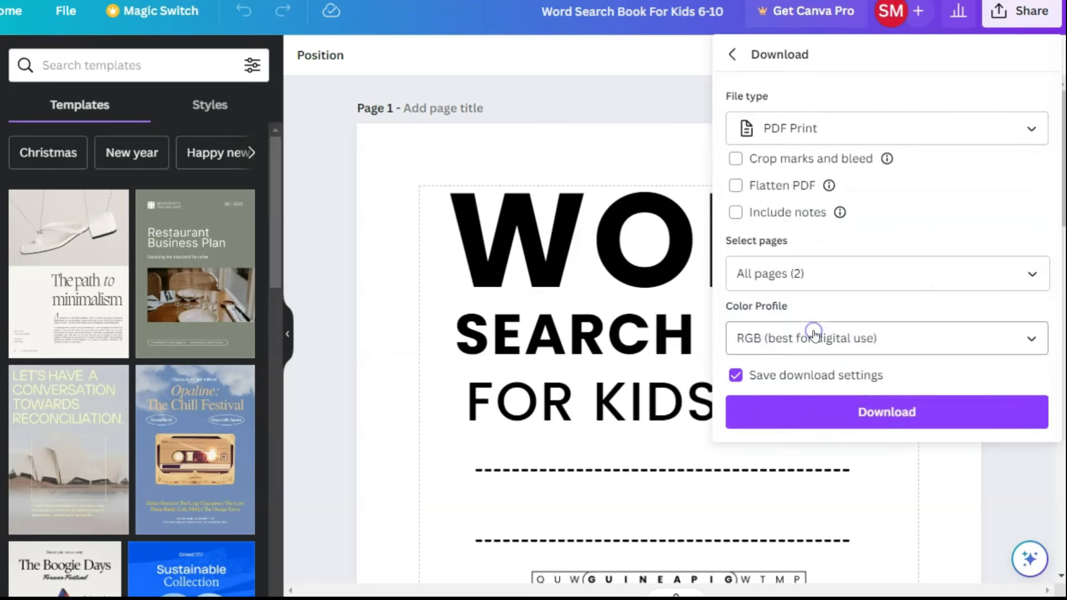
click(735, 187)
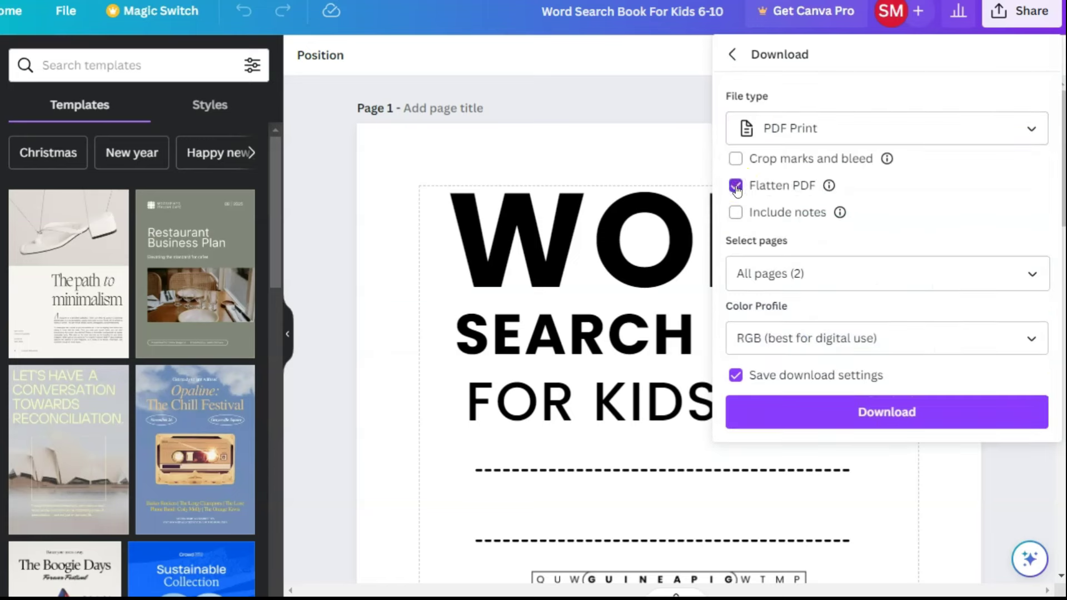
click(889, 413)
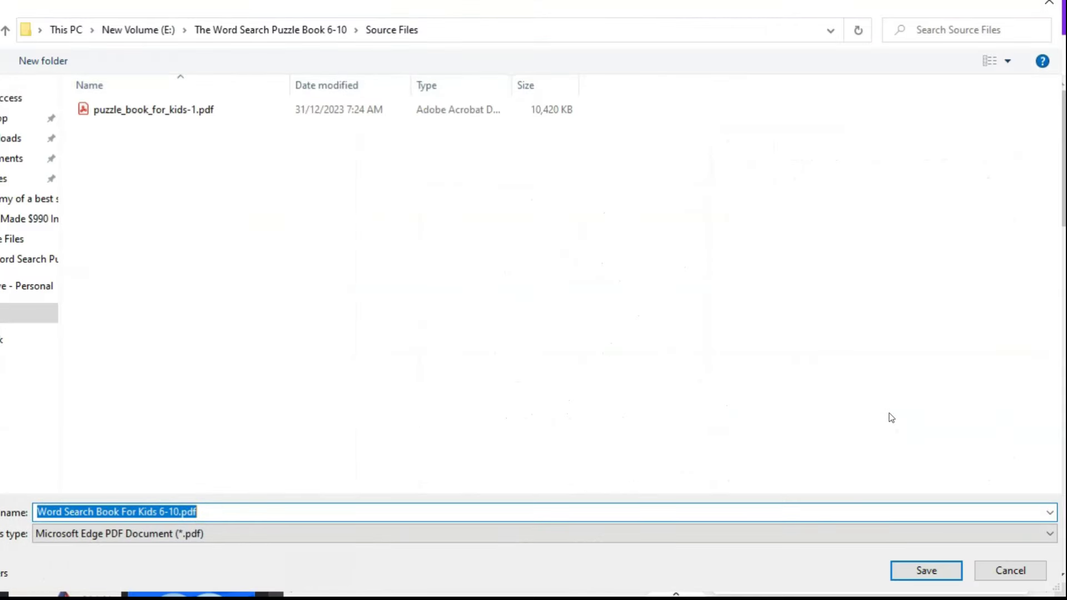
text(title page)
key(Return)
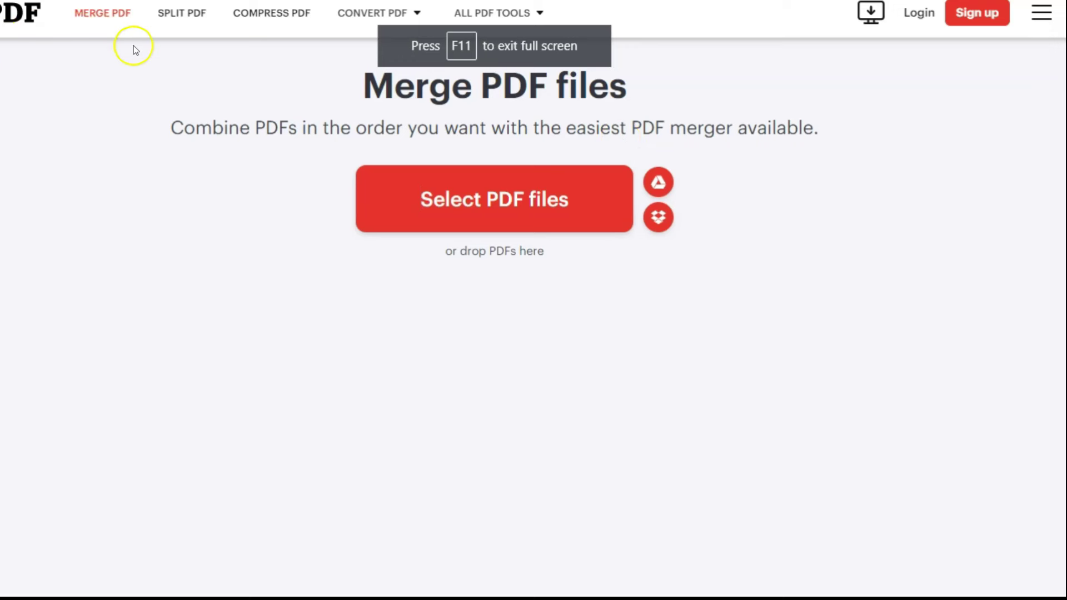
Step: Merge title pages.pdf ahead of puzzle_book_for_kids-1.pdf in iLovePDF
click(460, 199)
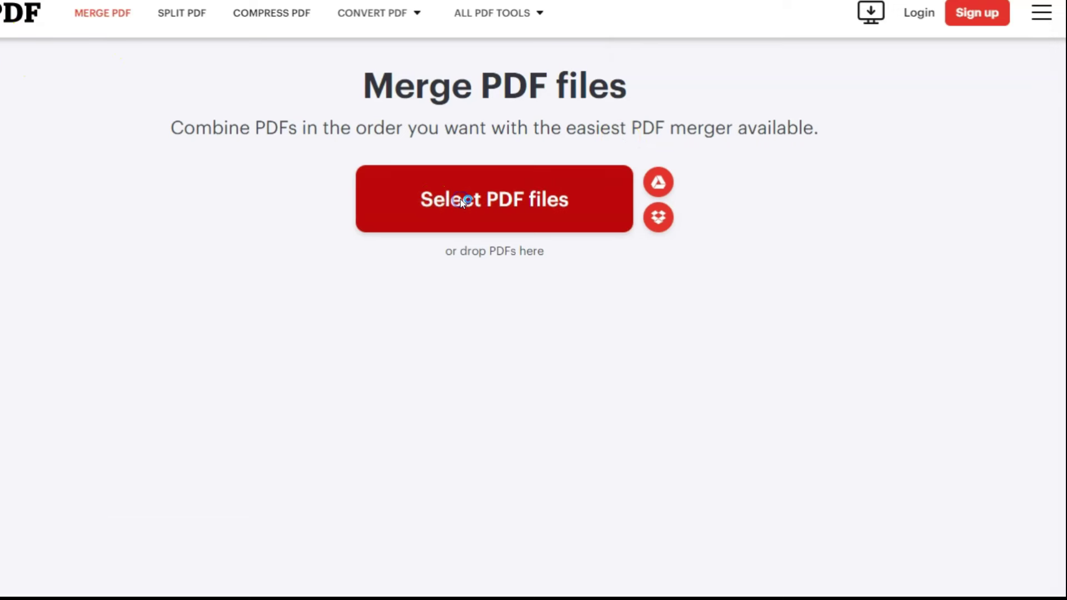
ctrl+click(149, 127)
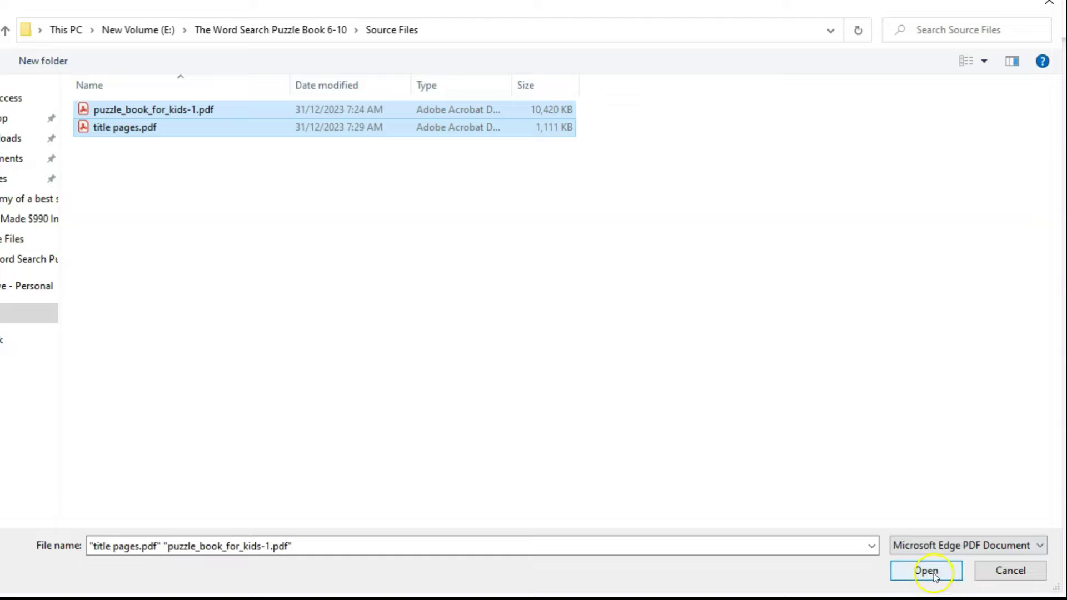
click(924, 571)
drag(467, 193, 261, 194)
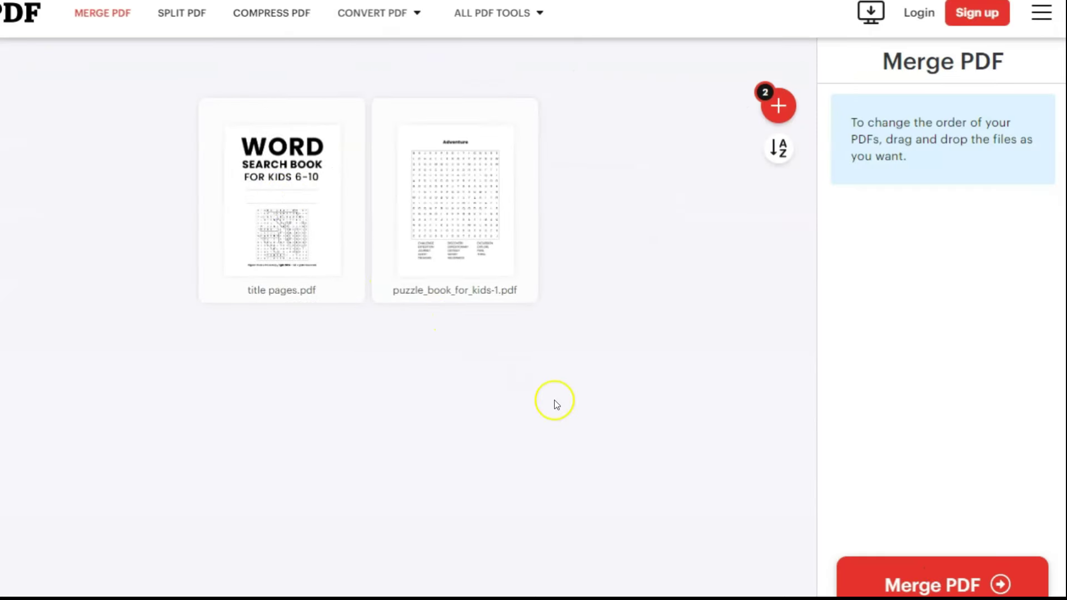
click(917, 581)
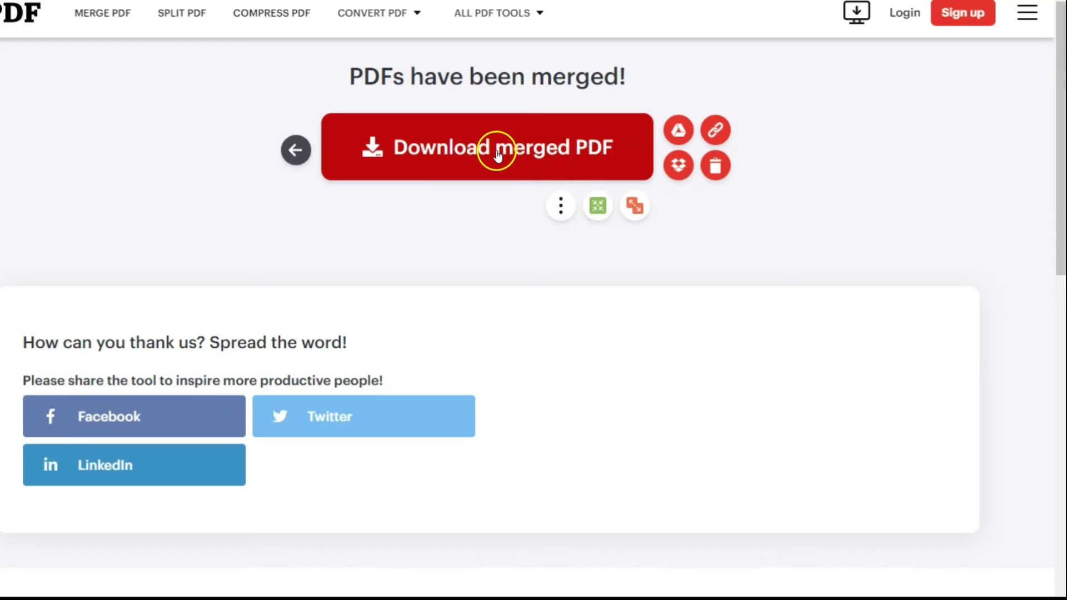
Step: Download the merged PDF and name it puzzle_book_for_kids-final.pdf
click(495, 149)
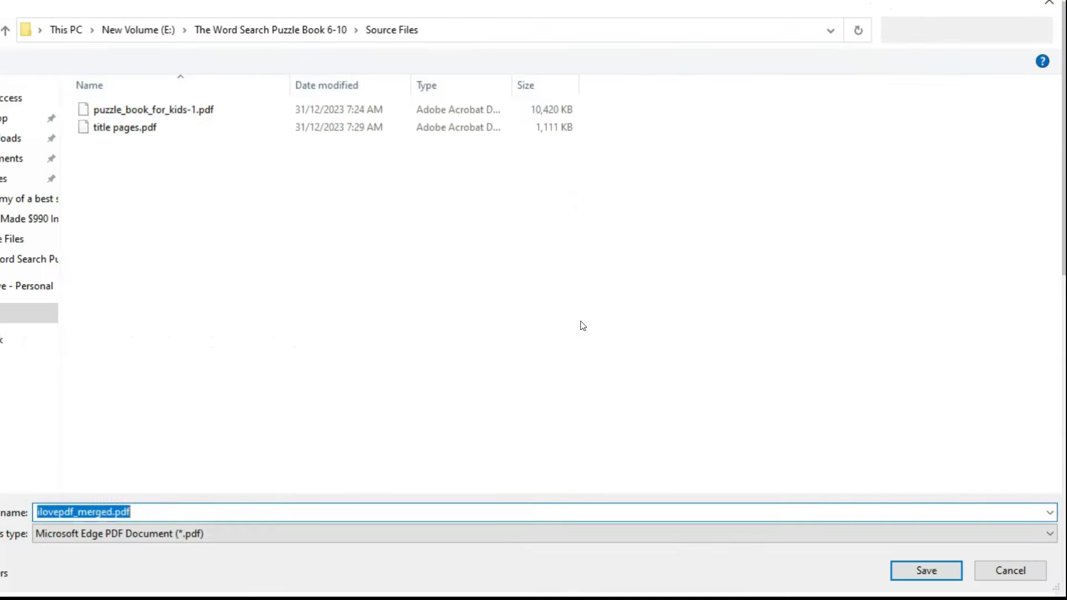
click(153, 109)
double_click(274, 511)
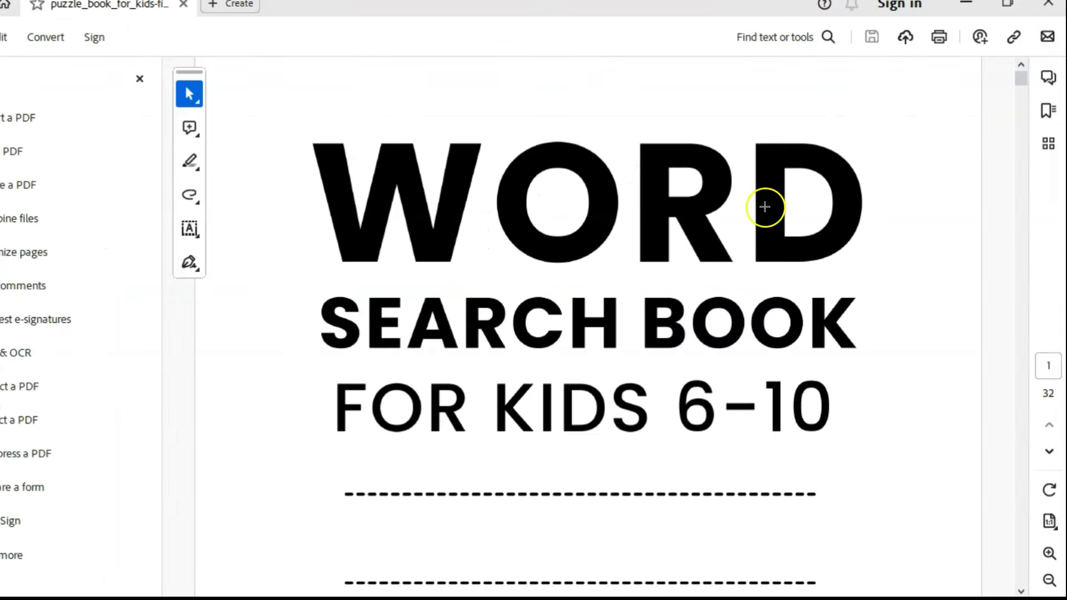
Step: Page through the merged 32-page PDF to confirm it opens with the WORD SEARCH BOOK page
scroll(764, 207, down, 2)
mouse_move(1022, 78)
mouse_down()
mouse_move(1031, 234)
mouse_move(1001, 500)
mouse_move(1015, 579)
mouse_move(1015, 185)
mouse_move(1026, 71)
mouse_up()
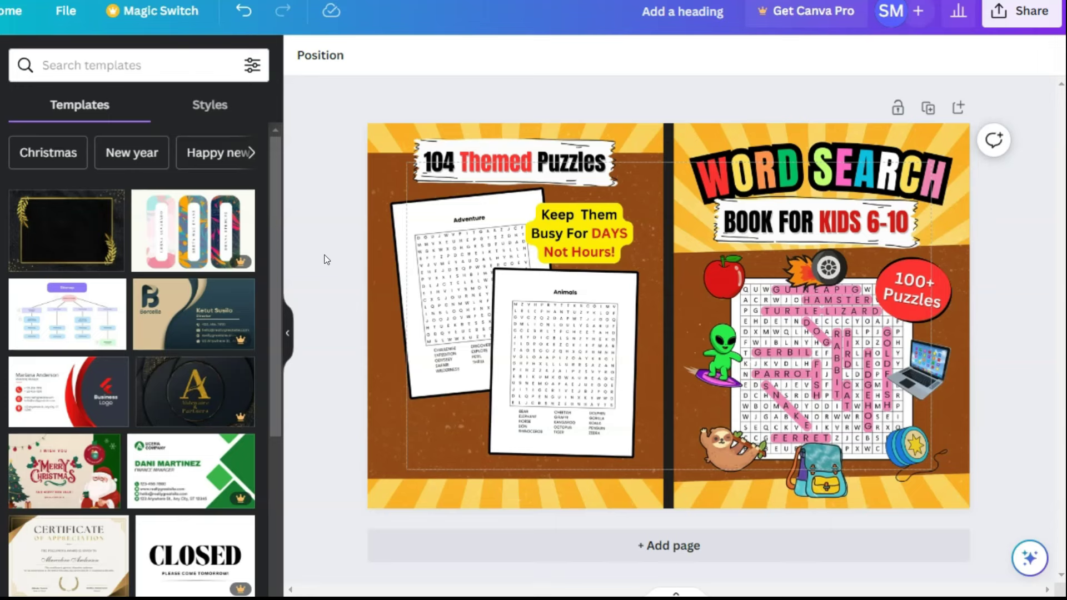
Step: Check the back and front cover images on the spread, then bring up the Share panel
click(771, 156)
click(500, 167)
shift+click(771, 155)
click(631, 152)
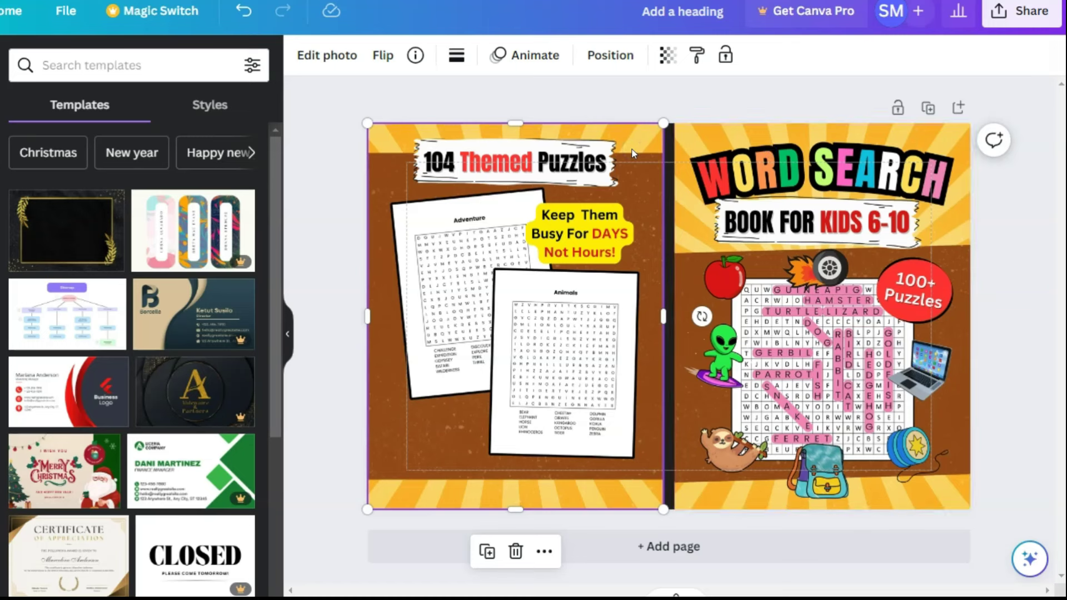
click(827, 158)
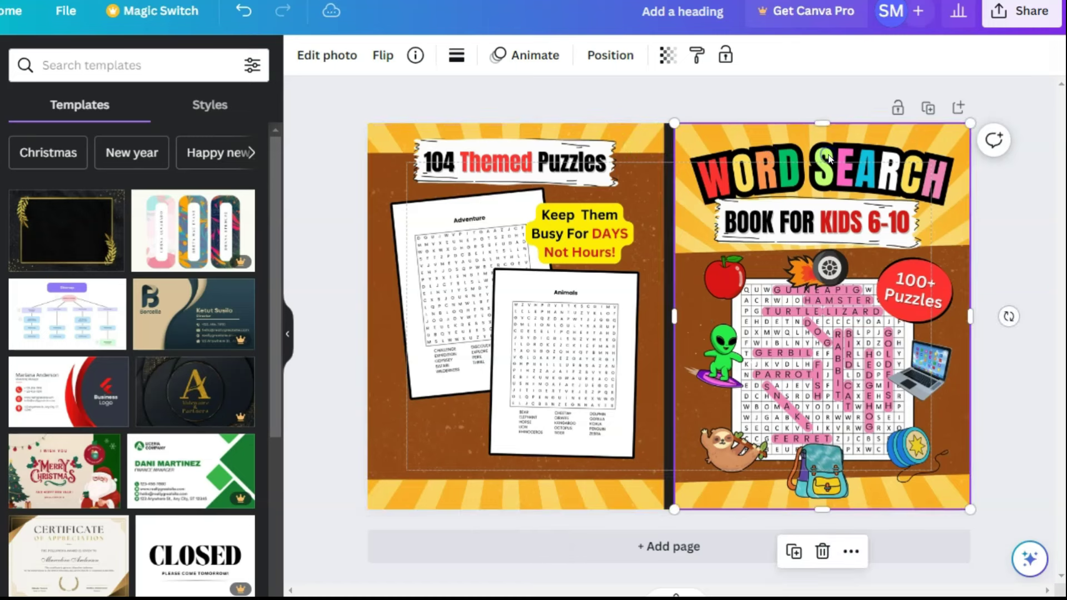
click(633, 145)
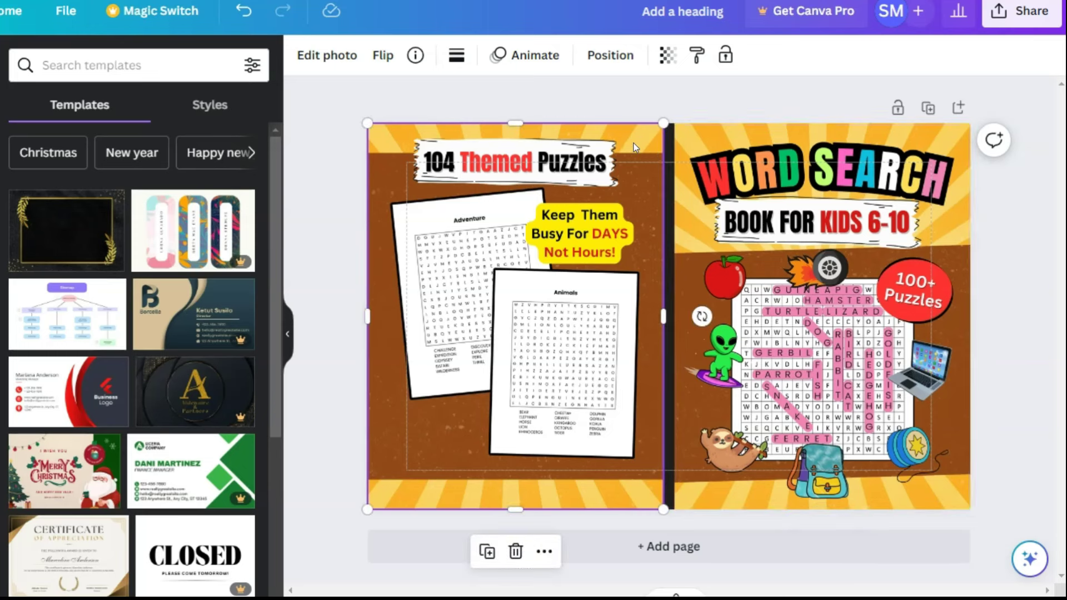
click(1043, 222)
click(1010, 12)
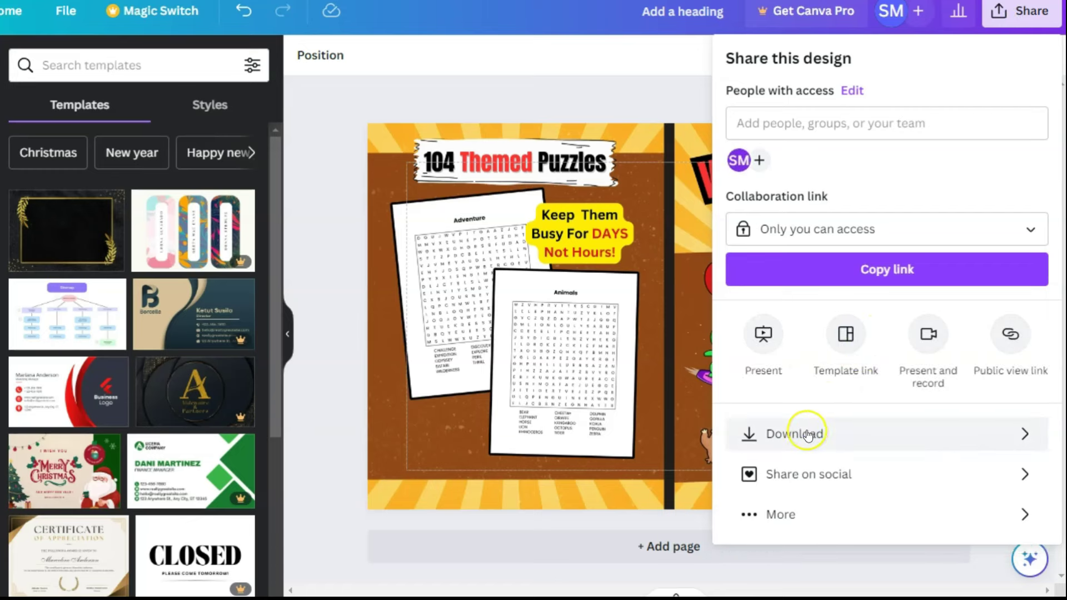
Step: Download the wraparound cover as a flattened PDF Print file
click(810, 432)
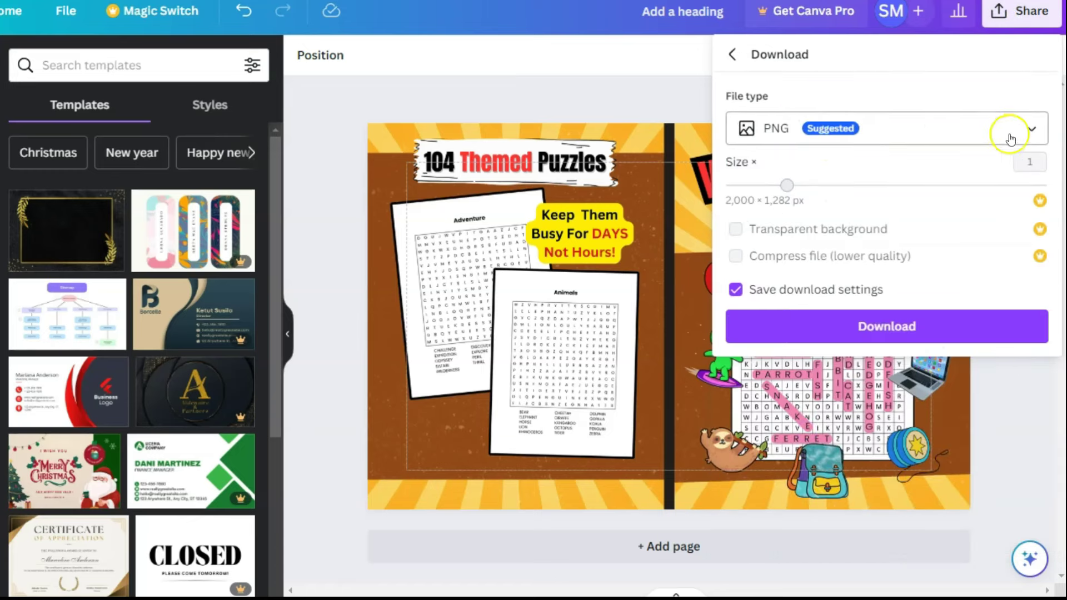
click(1031, 128)
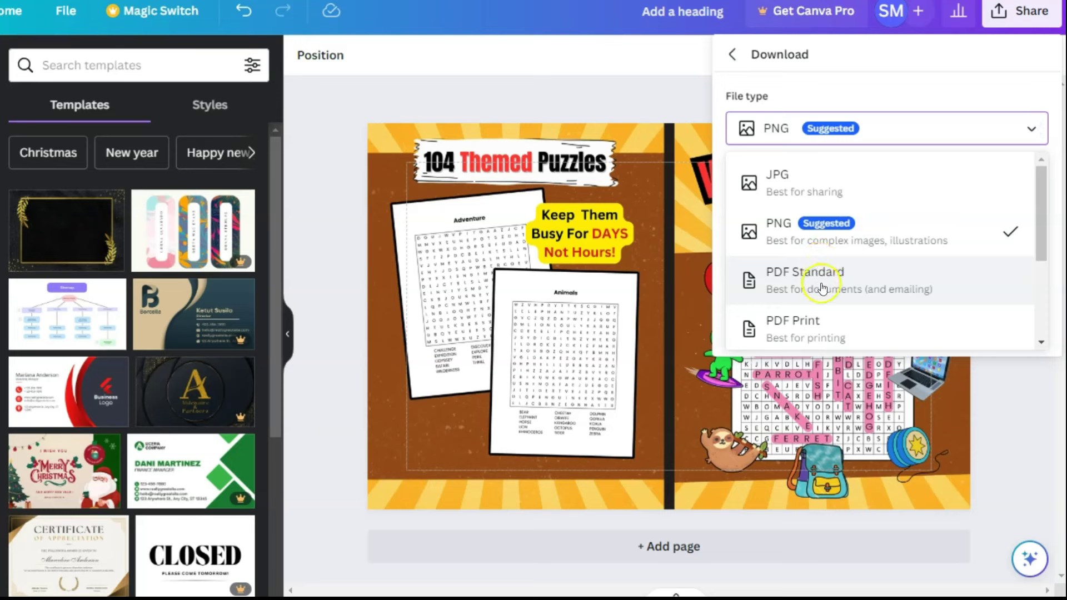
click(800, 327)
click(735, 187)
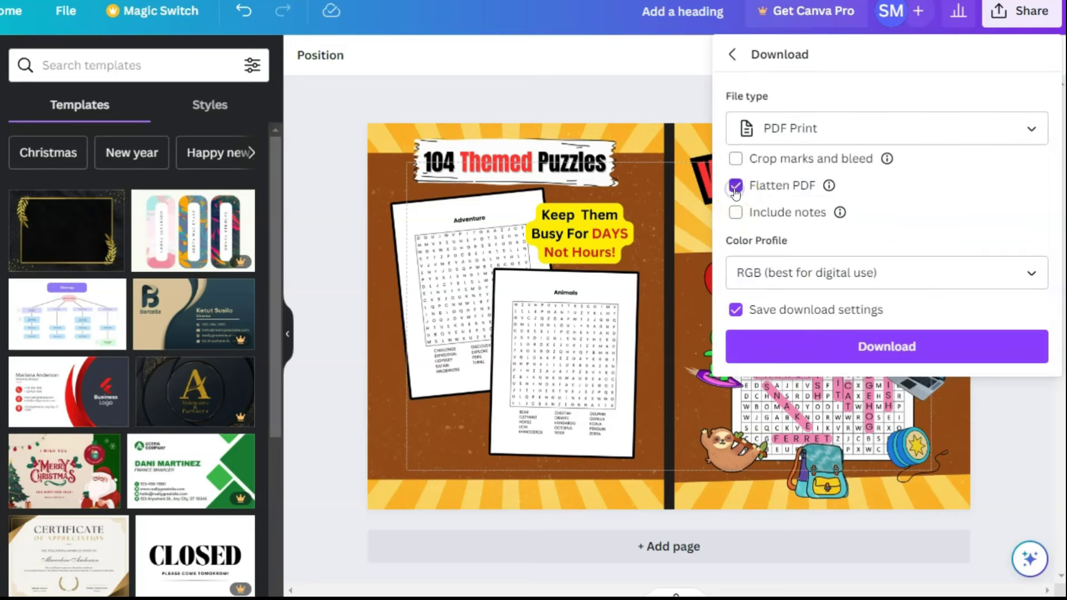
click(900, 361)
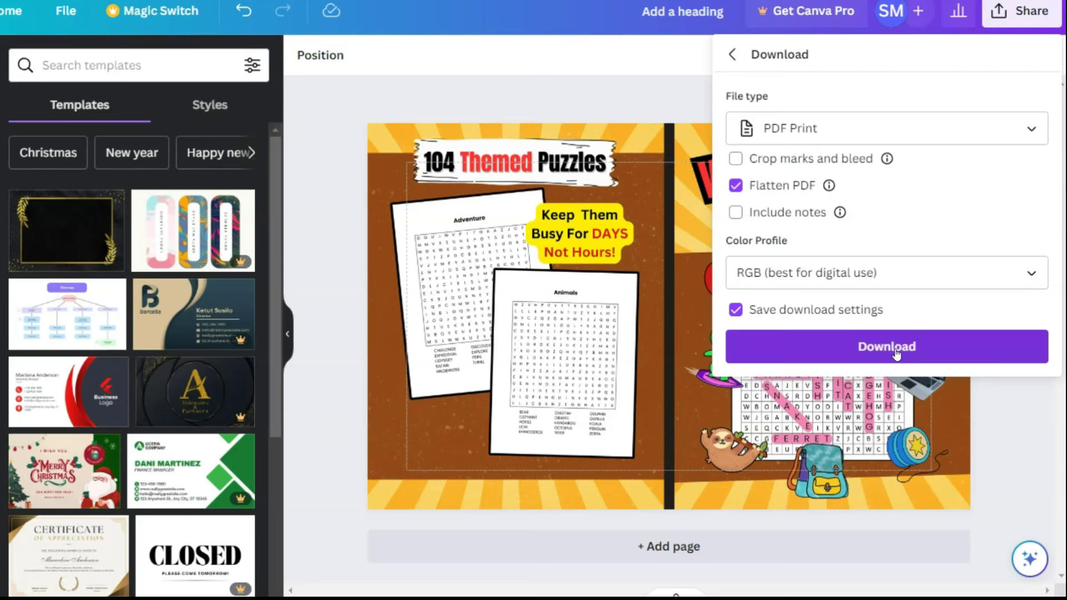
click(493, 51)
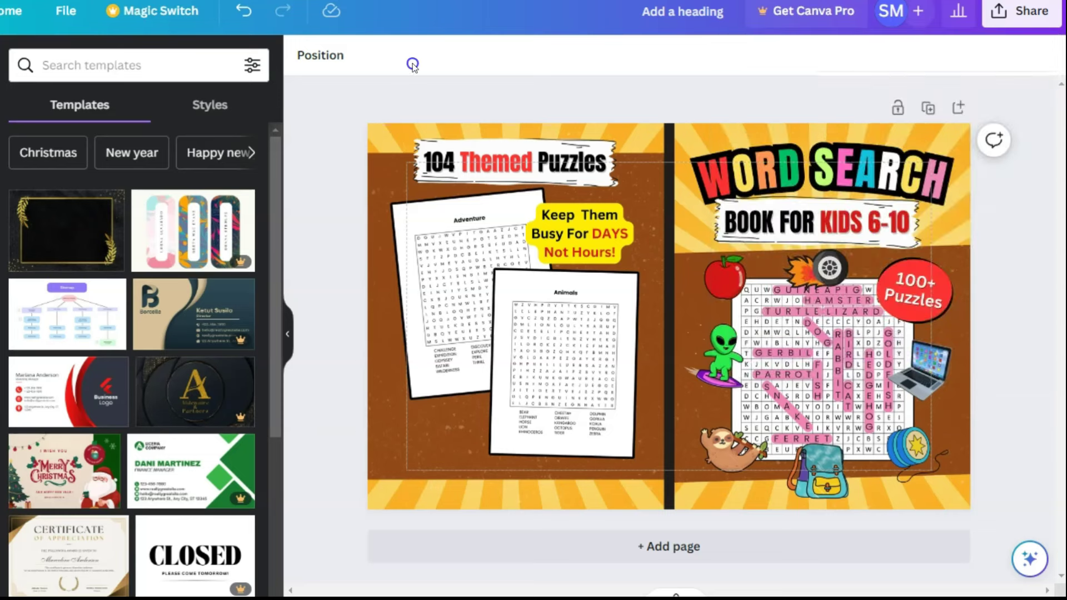